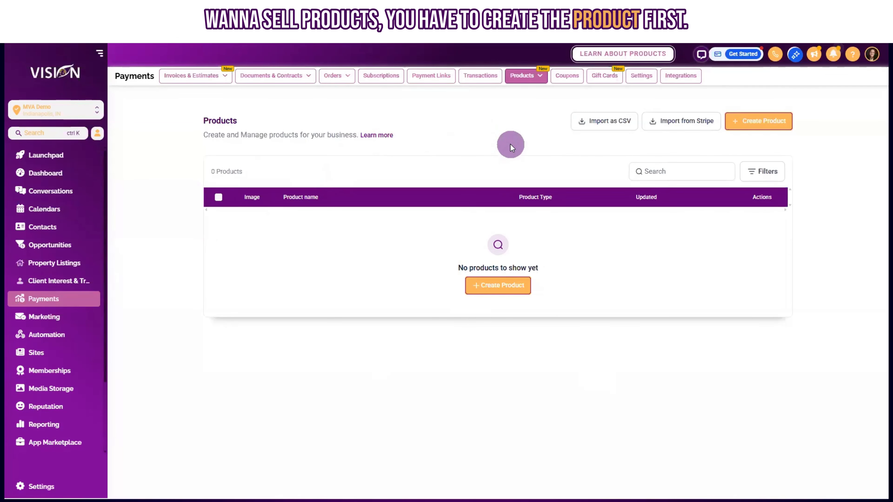
- Begin creating a new product from the empty Products list
left_click(494, 288)
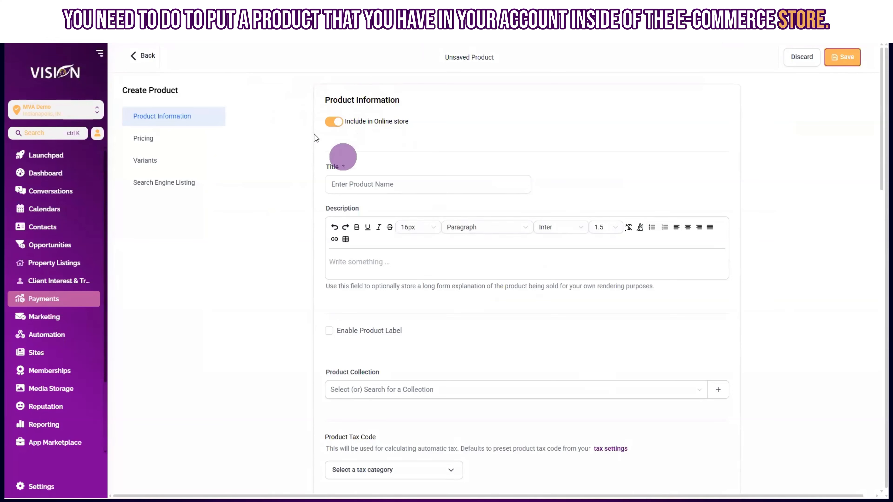
- Title the new product 'Face Serum'
left_click(405, 184)
type("Face Serum")
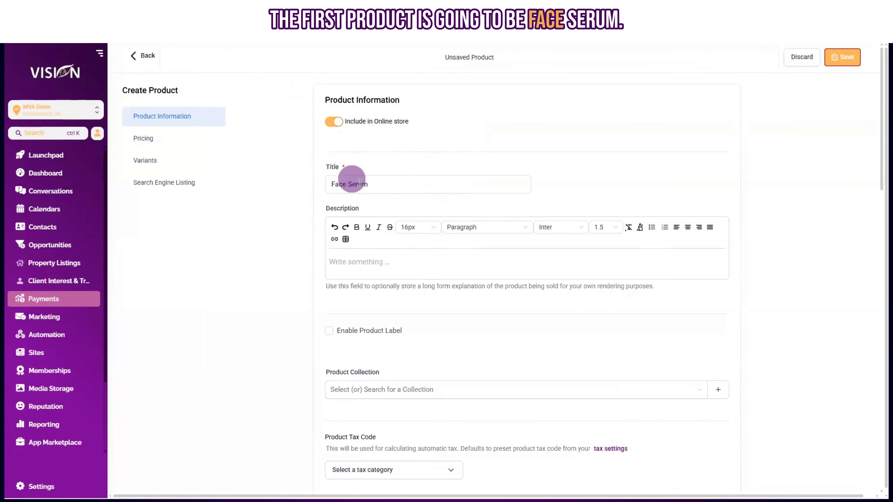
scroll(359, 267, "down", 3)
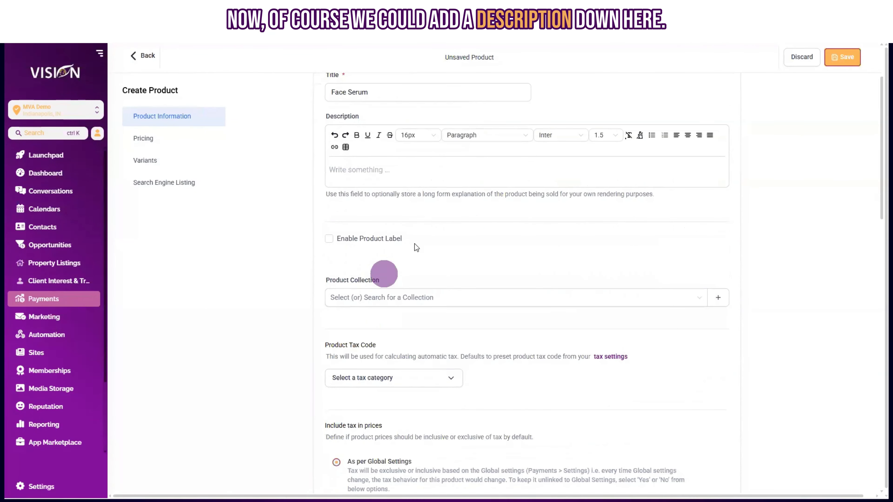
- Leave the product label switched off and no existing collection chosen, starting a new collection instead
left_click(329, 240)
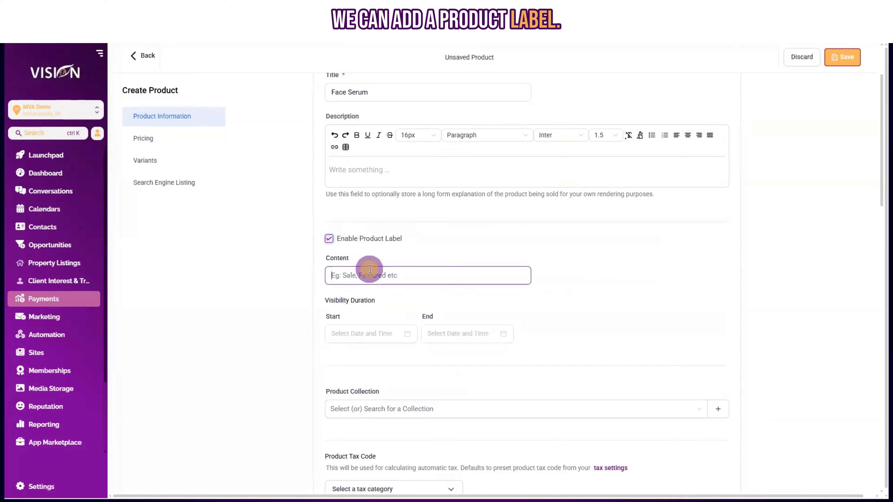
left_click(348, 274)
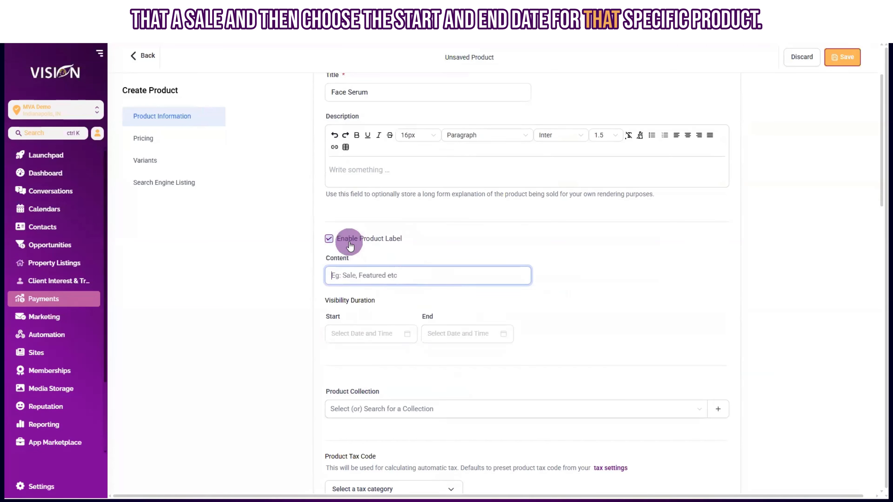
left_click(329, 239)
left_click(340, 297)
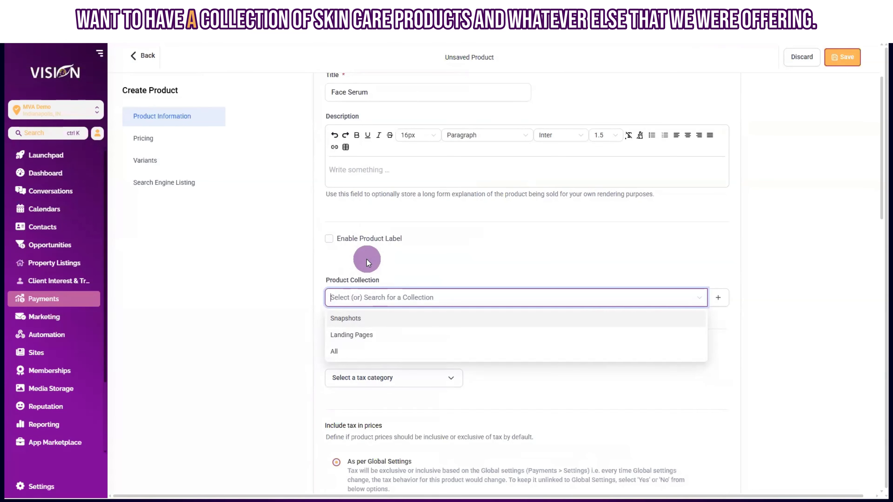
left_click(414, 255)
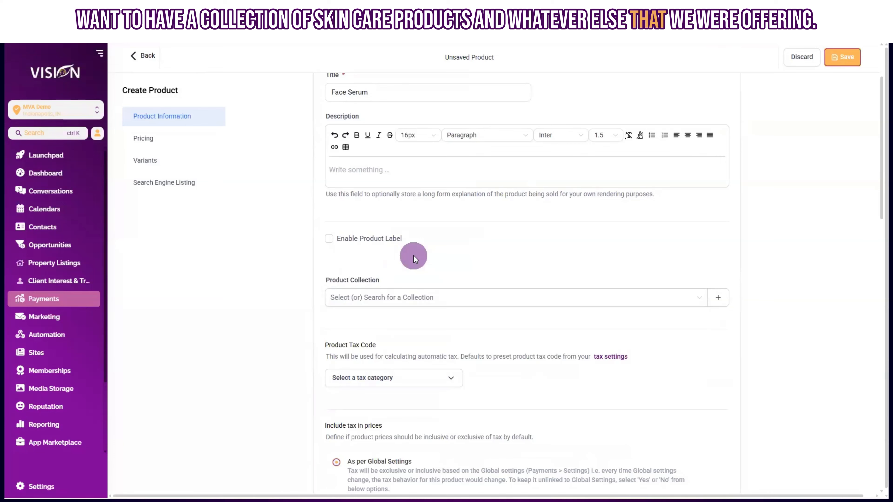
left_click(348, 305)
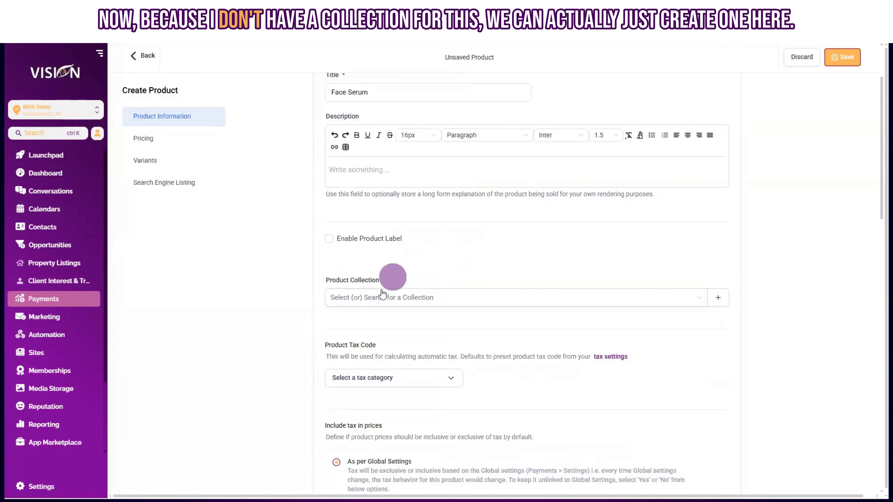
left_click(726, 297)
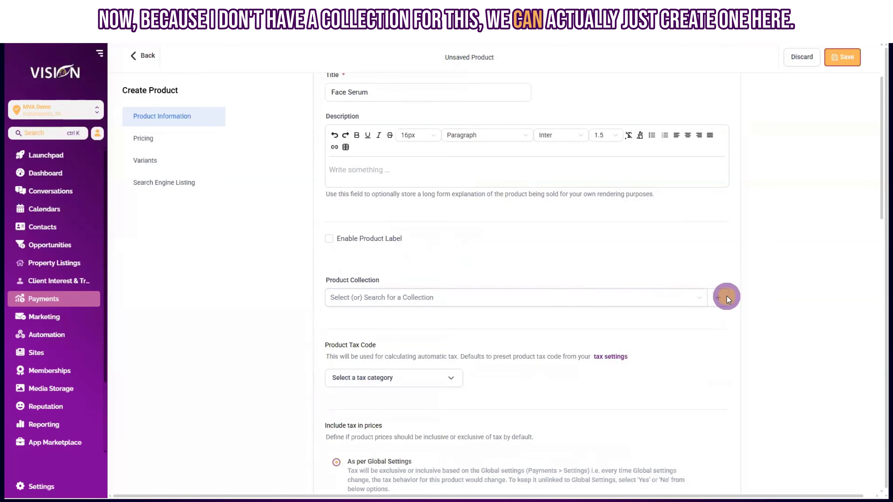
- Save a Manual collection named 'Face Care' with handle /collections/face-care
left_click(412, 131)
left_click(408, 128)
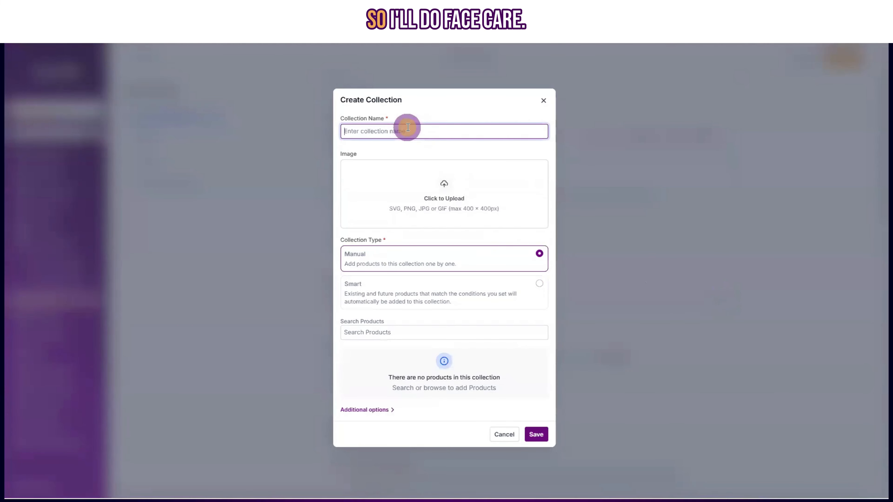
type("Face C")
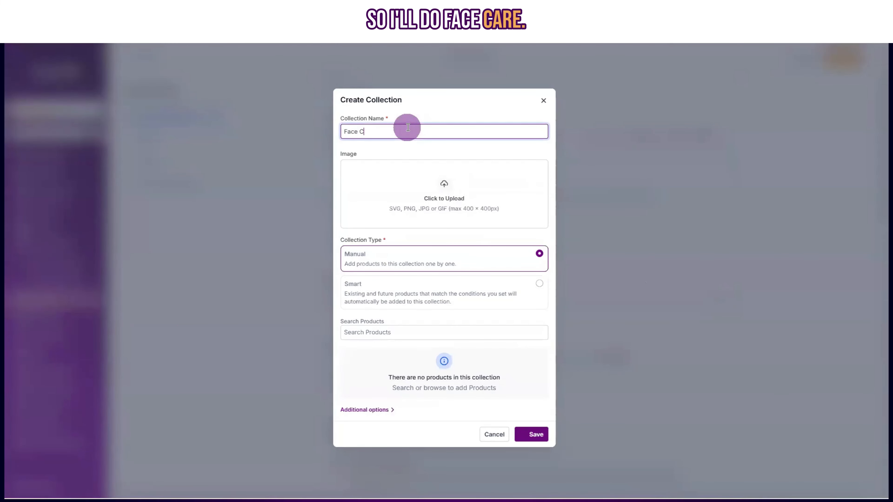
type("are")
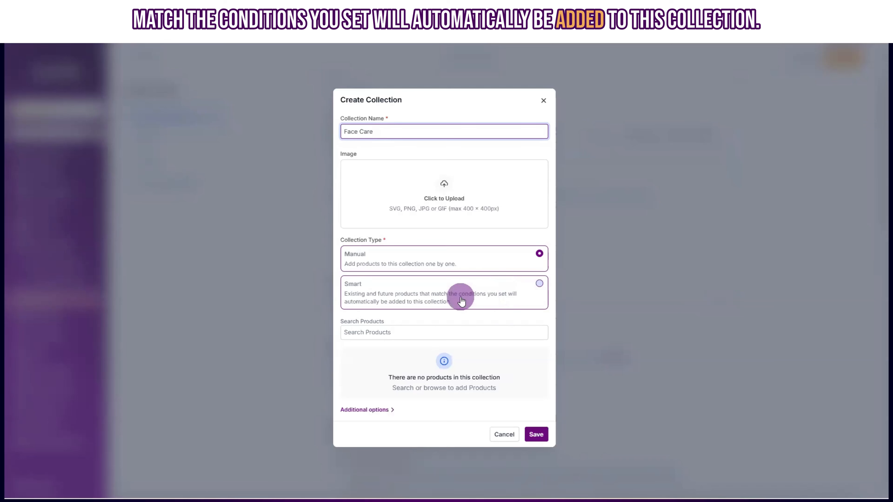
left_click(390, 333)
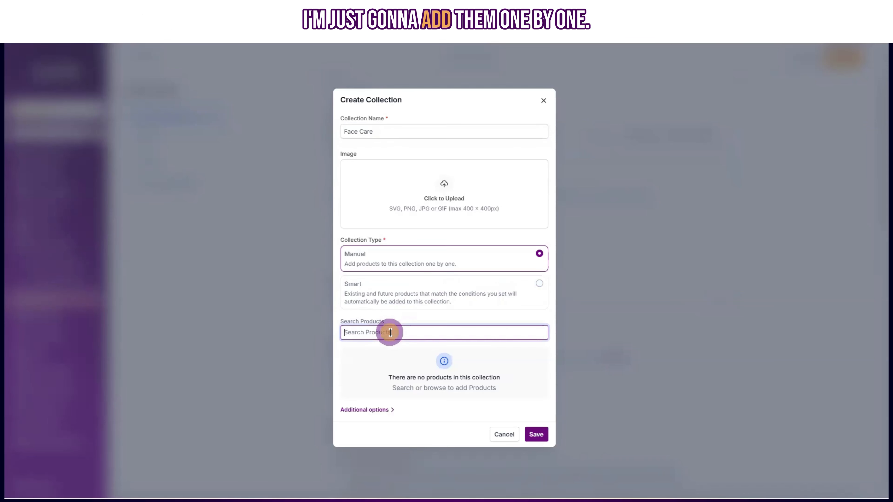
left_click(356, 412)
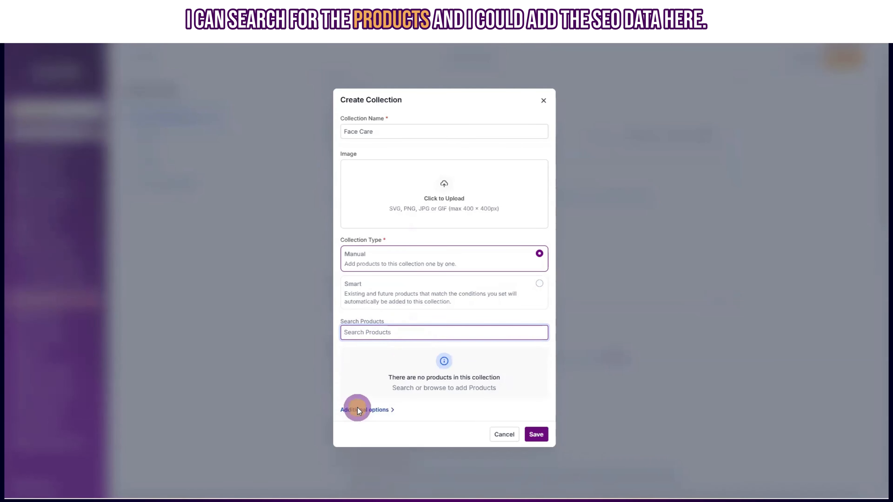
left_click(400, 383)
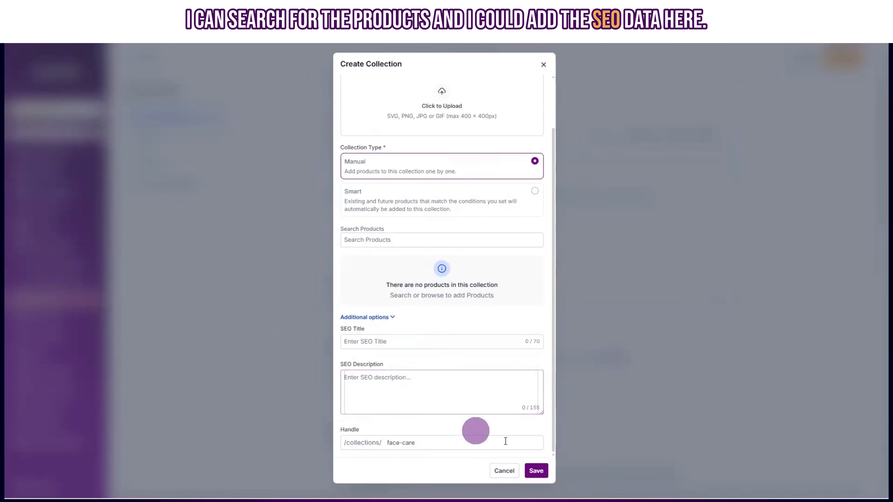
left_click(372, 442)
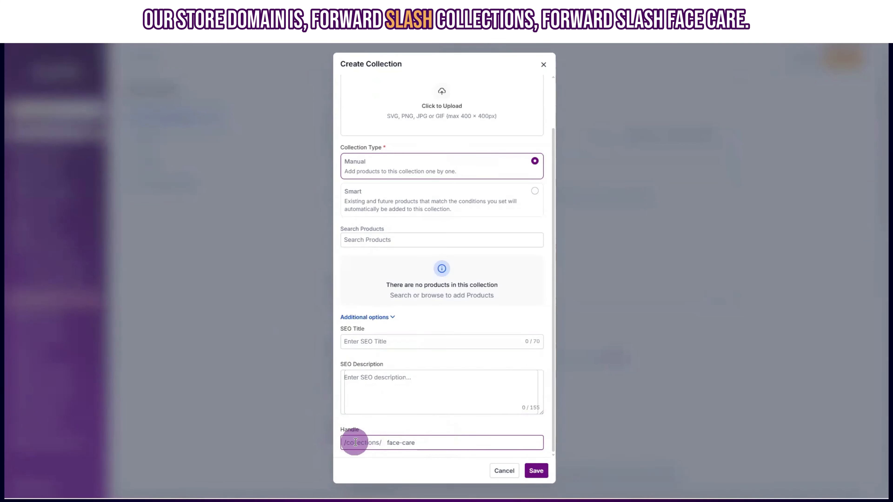
left_click(536, 471)
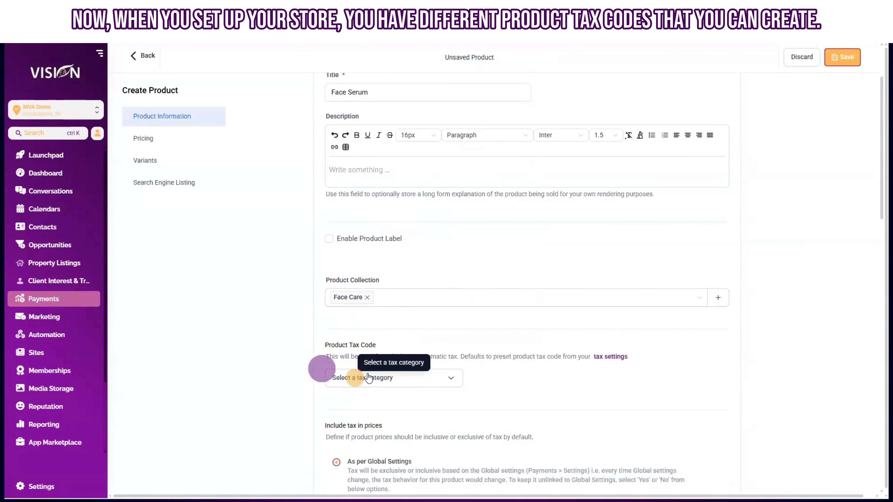
- Keep tax-in-prices at As per Global Settings and leave Attach Tax rates off
left_click(387, 379)
left_click(414, 336)
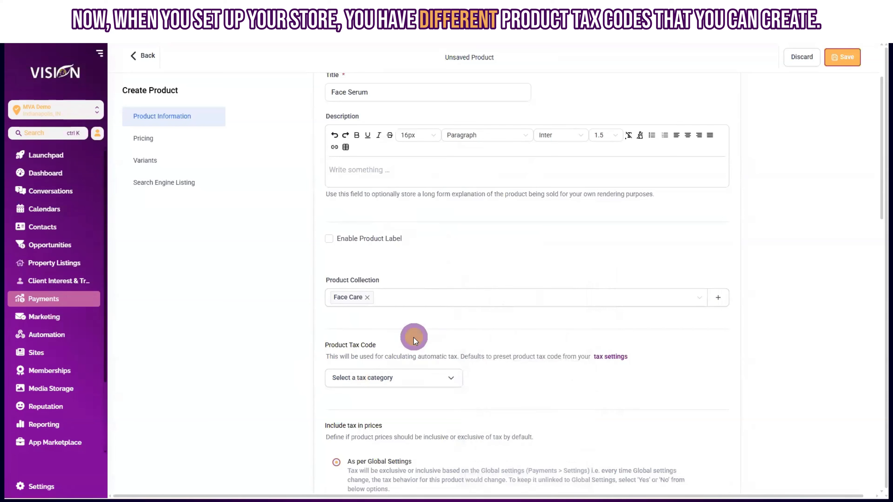
scroll(420, 370, "down", 6)
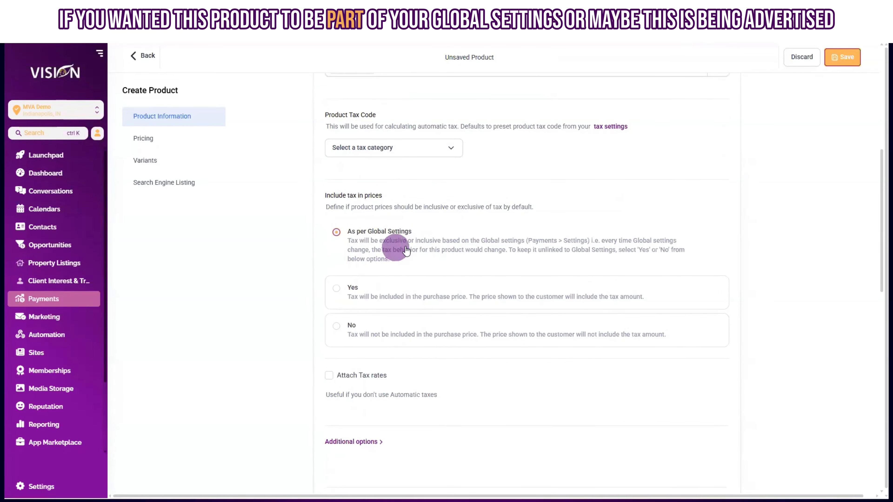
left_click(408, 294)
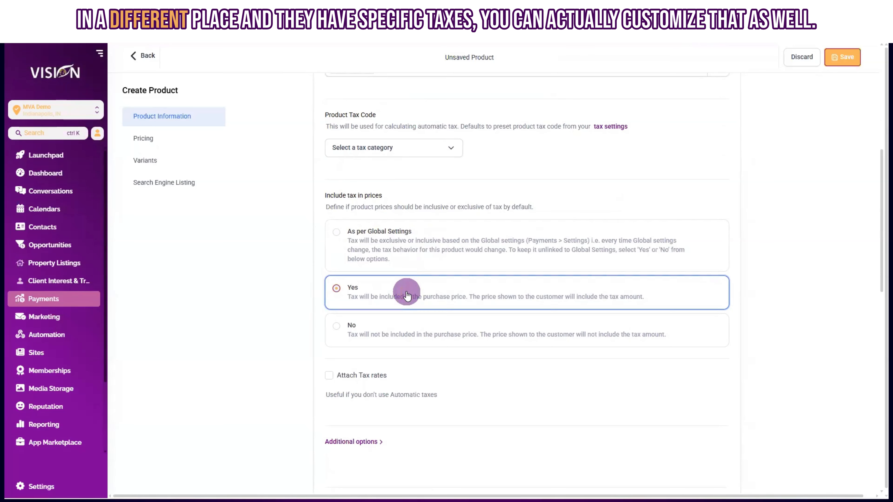
left_click(379, 330)
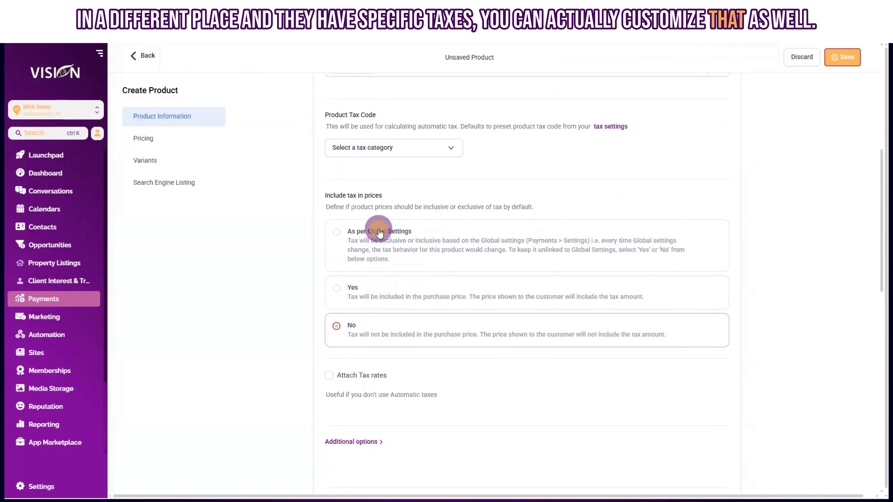
left_click(379, 230)
scroll(352, 254, "down", 3)
left_click(329, 283)
left_click(372, 321)
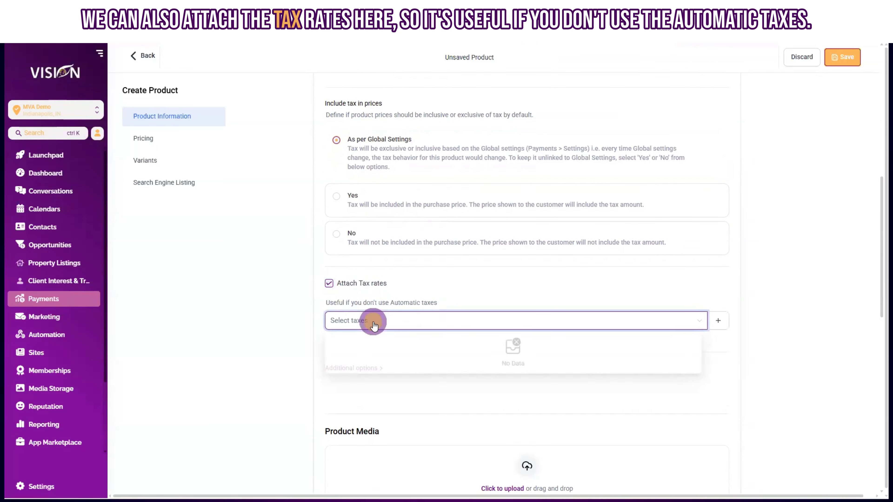
left_click(328, 284)
- Expand the product's additional options, leaving the Statement Descriptor empty
scroll(465, 336, "down", 3)
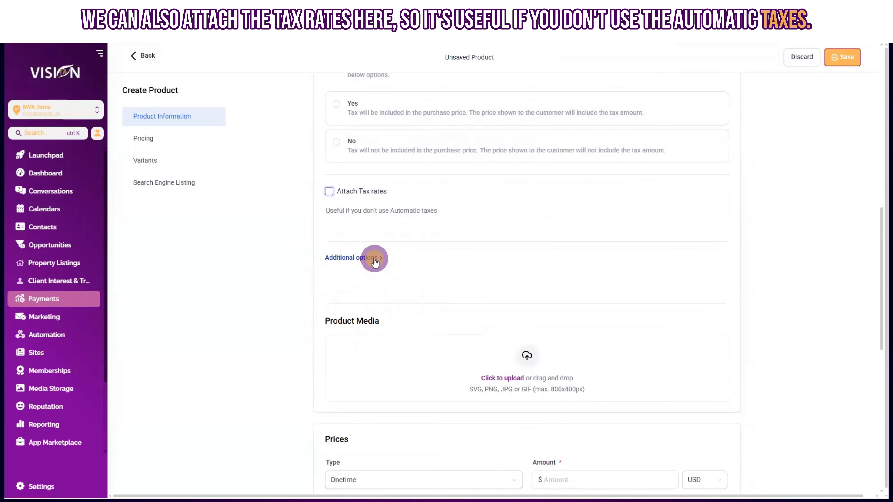
left_click(375, 261)
left_click(404, 320)
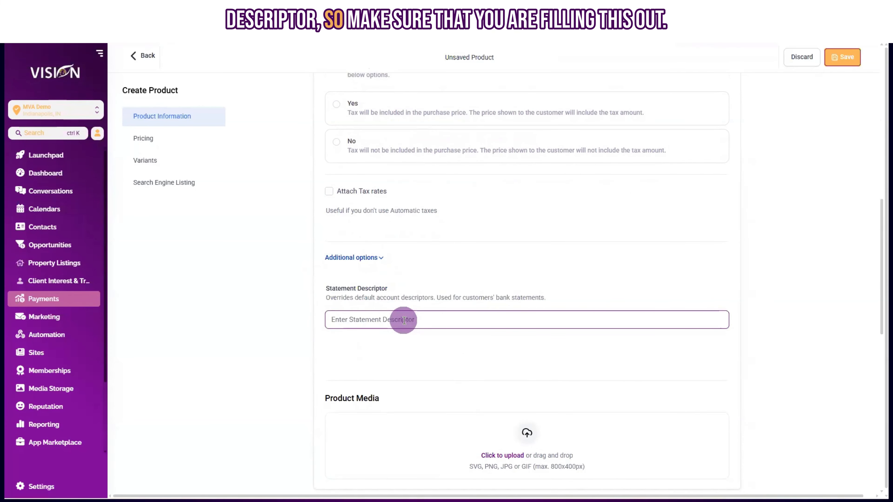
left_click(404, 320)
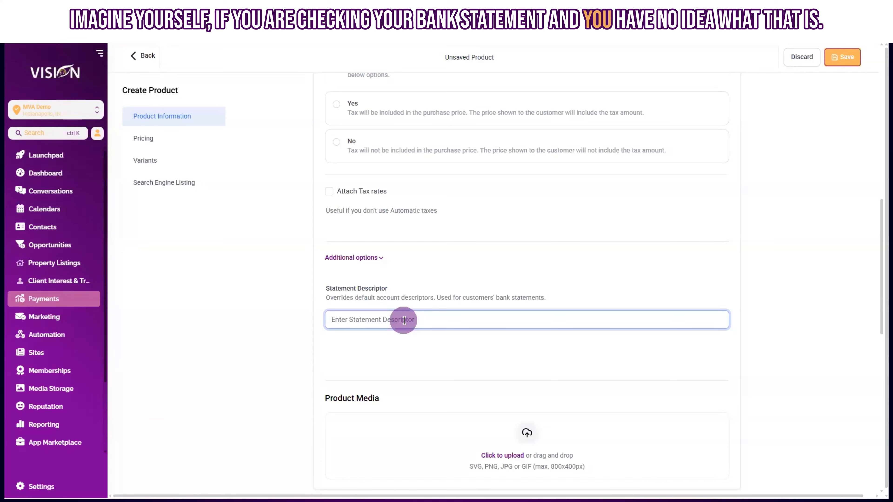
scroll(400, 327, "up", 12)
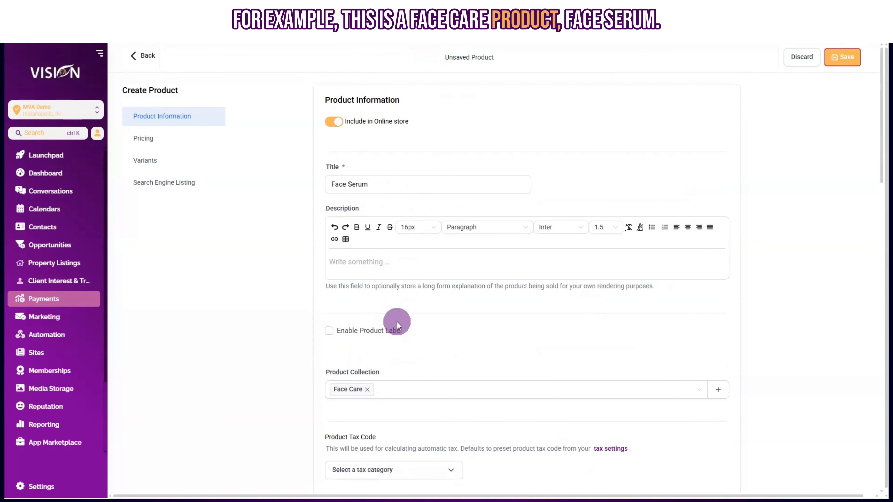
scroll(399, 246, "down", 6)
scroll(404, 281, "down", 8)
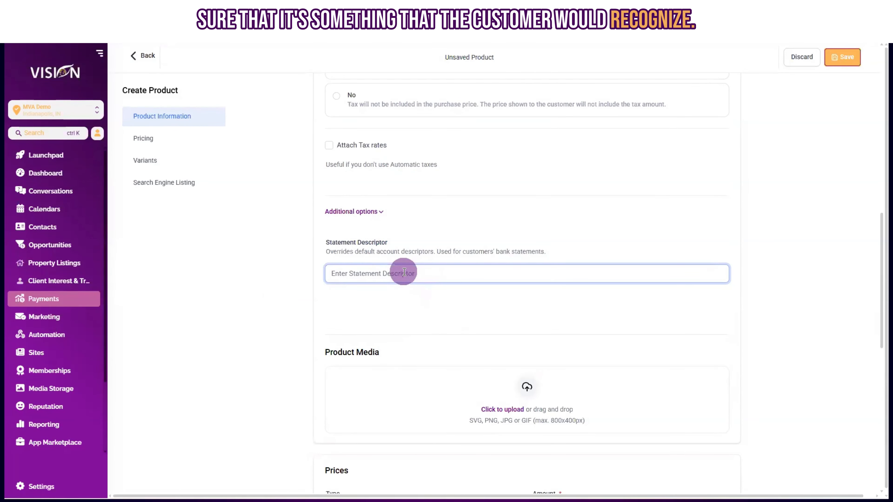
scroll(457, 256, "down", 4)
- Add 1.png as the product image and price it $97 with a $297 compare-at price
left_click(528, 251)
left_click(115, 300)
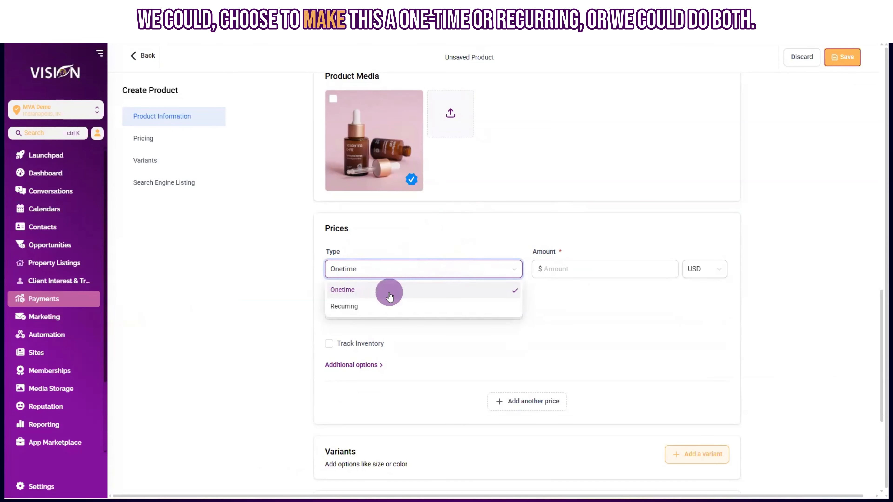
left_click(573, 266)
type("97")
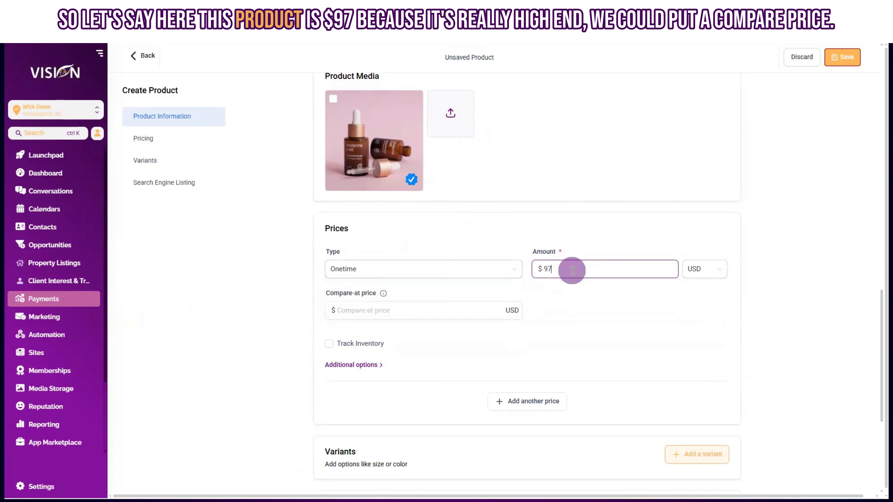
left_click(428, 310)
type("297")
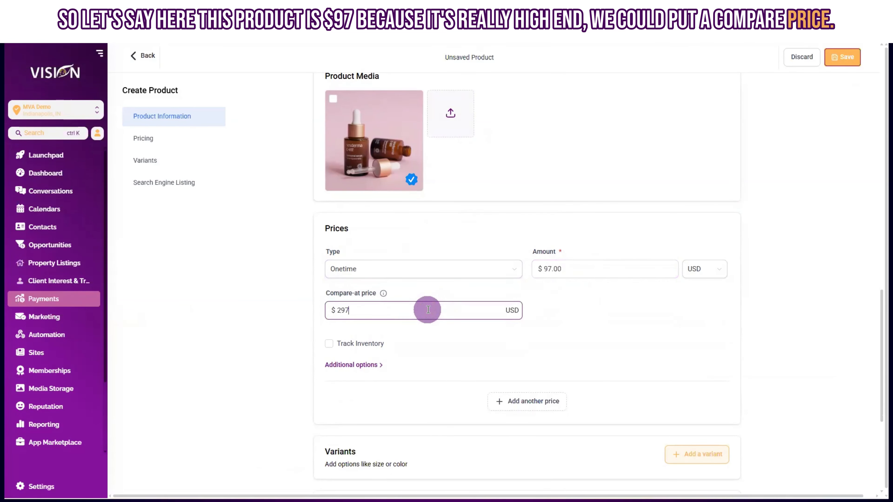
- Track inventory with 10 available and no selling when out of stock
scroll(577, 309, "down", 1)
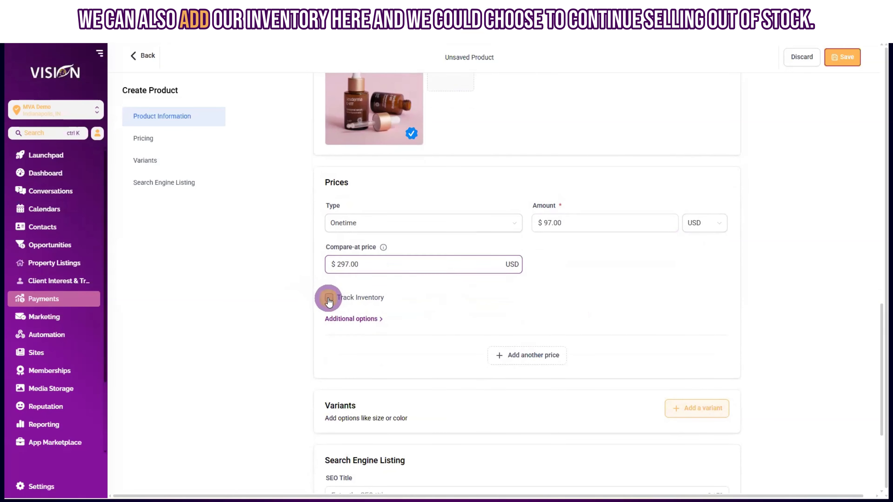
left_click(329, 299)
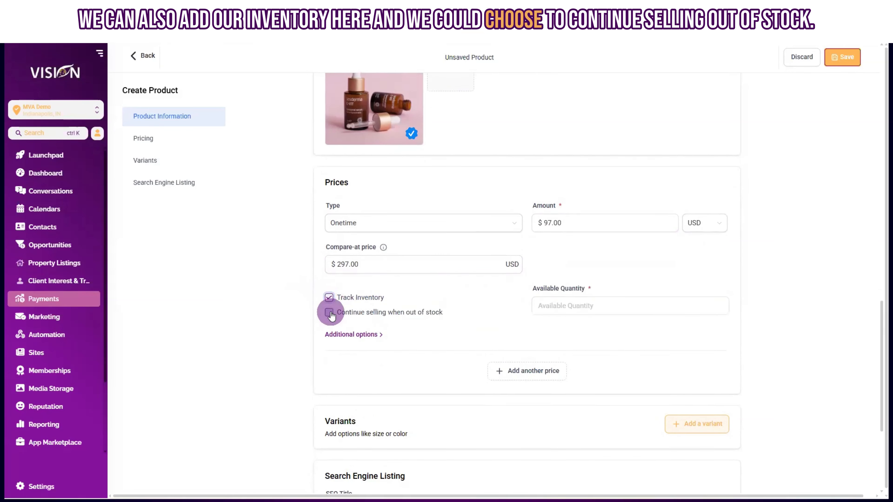
left_click(330, 313)
left_click(330, 312)
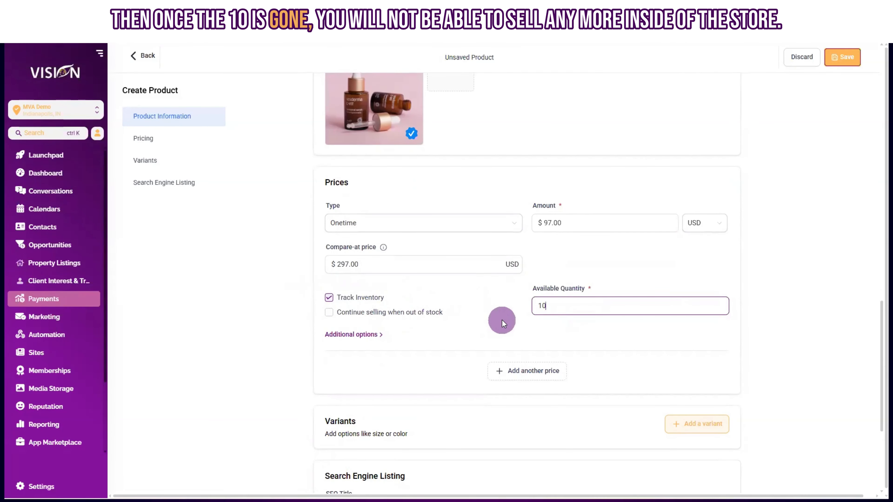
left_click(358, 338)
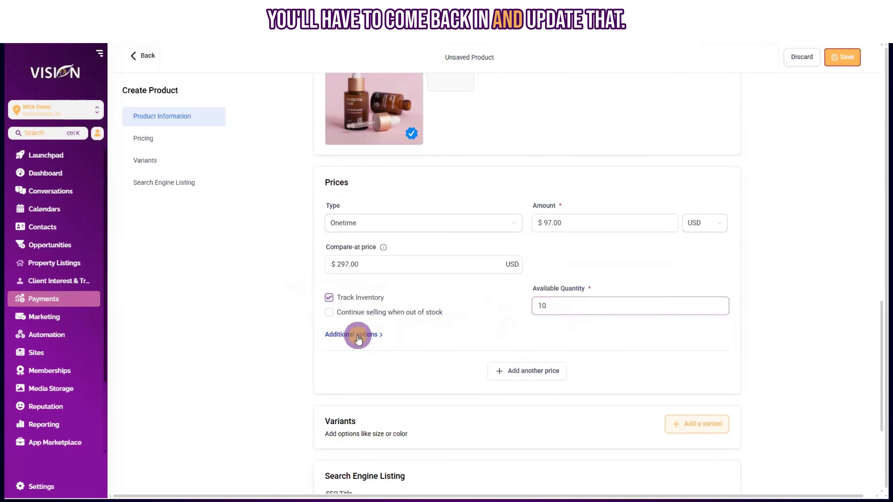
- Try the Demo 1 membership offer, then leave the membership offer switched off
scroll(443, 336, "down", 3)
left_click(363, 296)
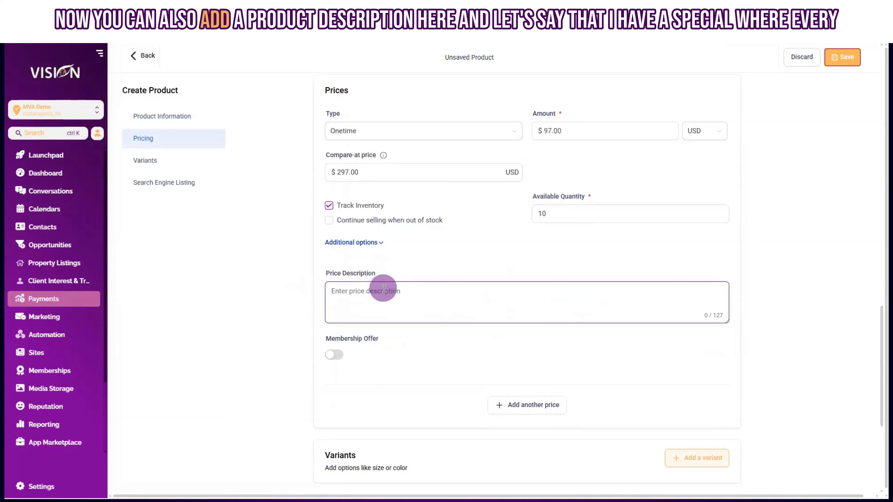
scroll(434, 313, "down", 2)
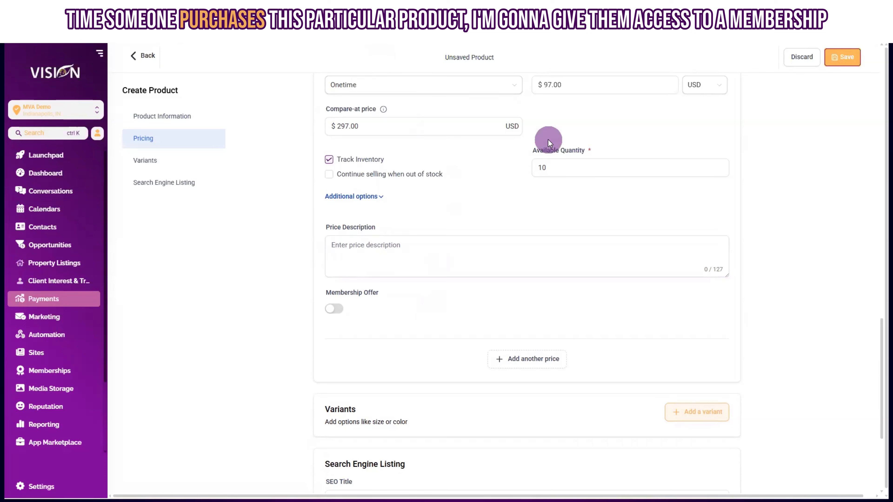
left_click(336, 312)
left_click(355, 351)
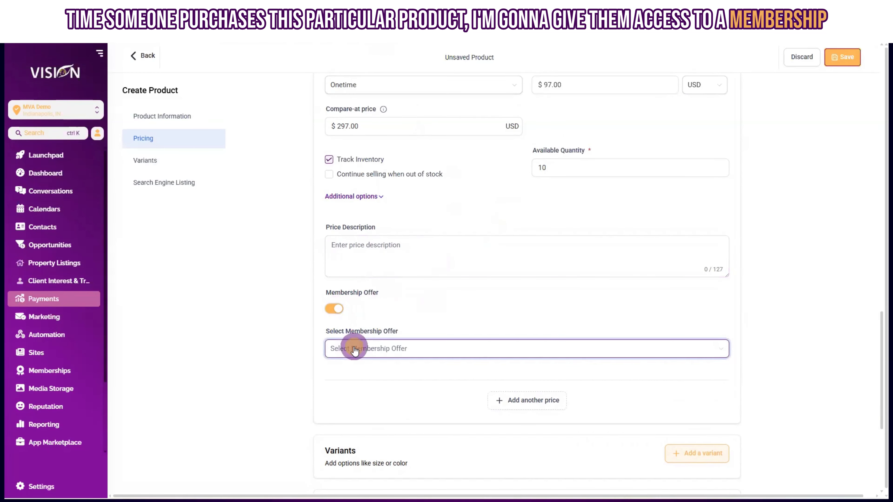
left_click(350, 369)
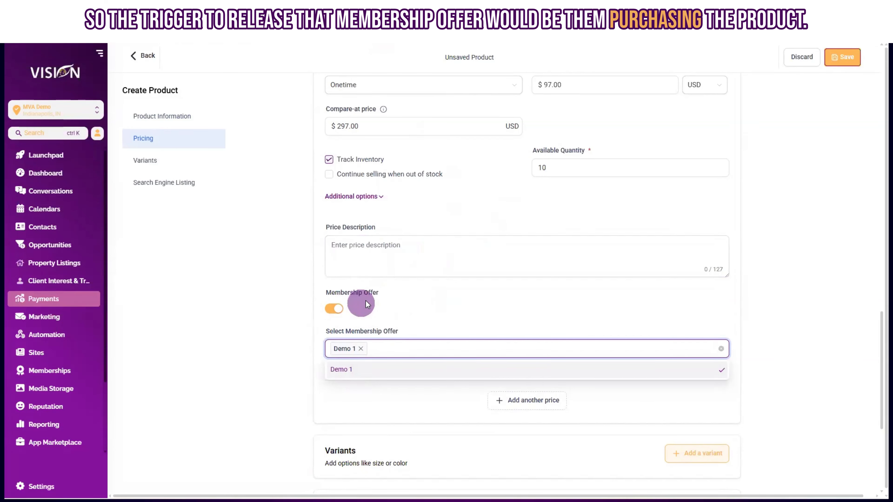
left_click(335, 307)
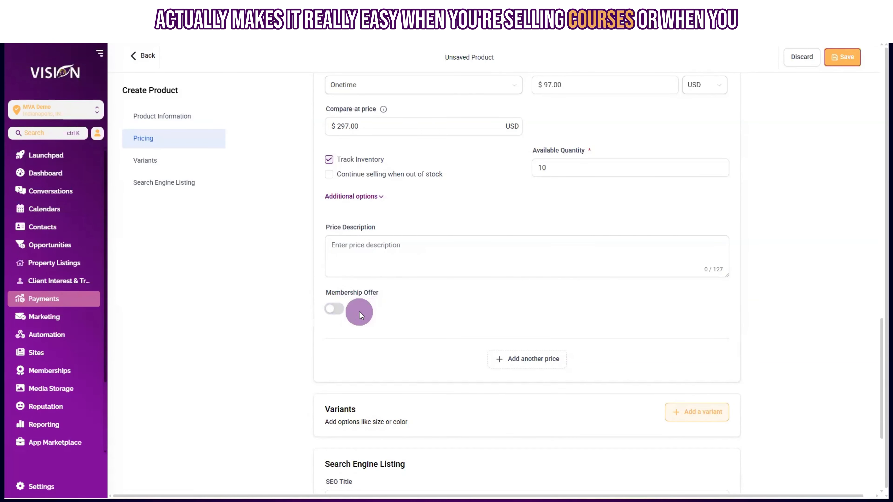
left_click(333, 309)
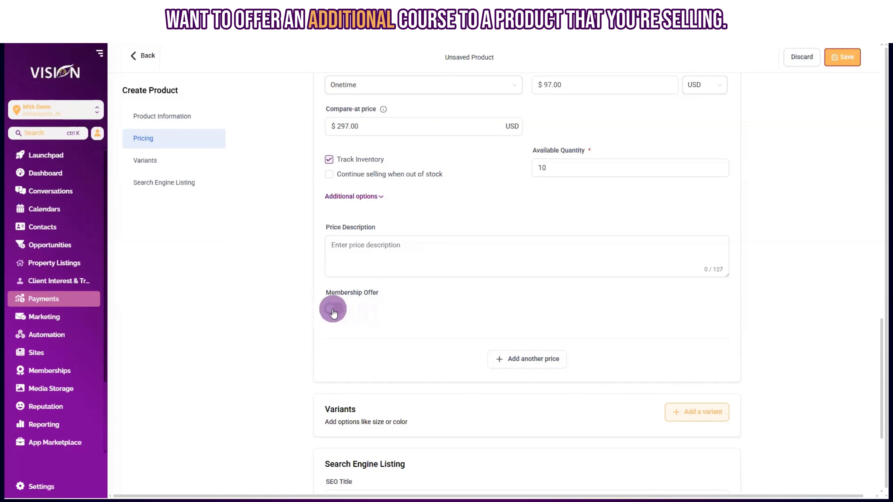
- Add a second, empty one-time price entry to Face Serum
scroll(401, 289, "down", 2)
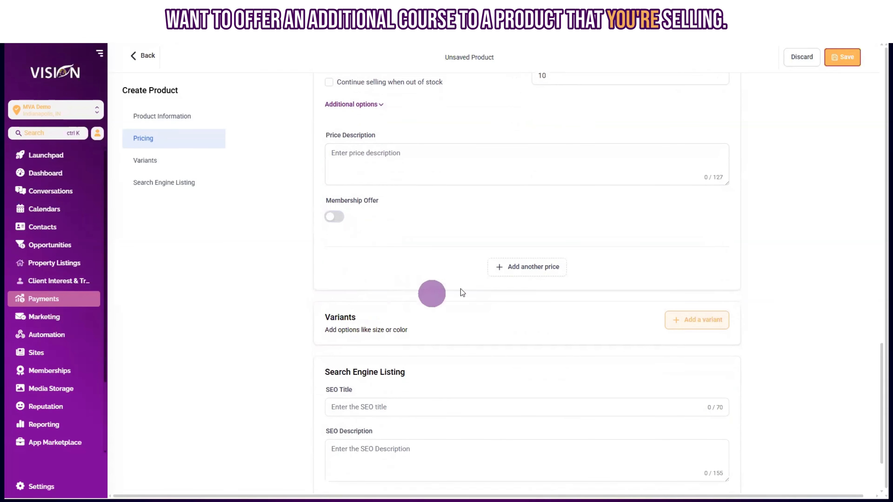
left_click(519, 269)
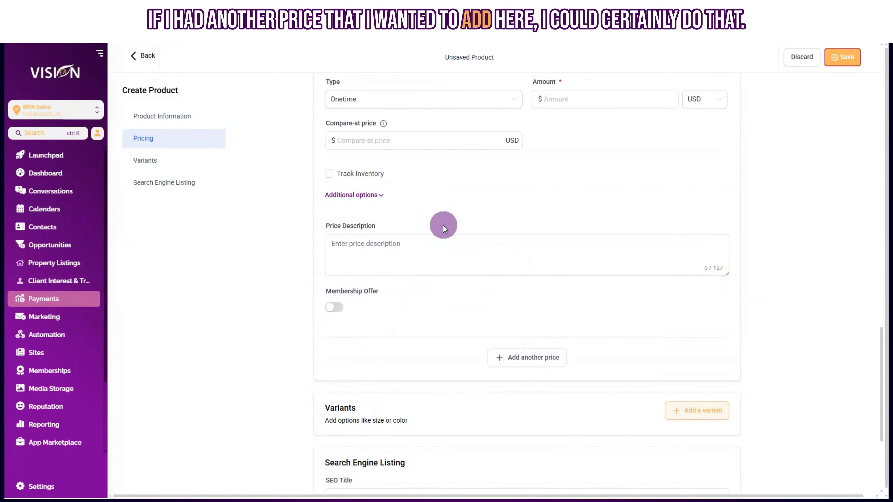
scroll(443, 226, "up", 4)
scroll(582, 335, "down", 4)
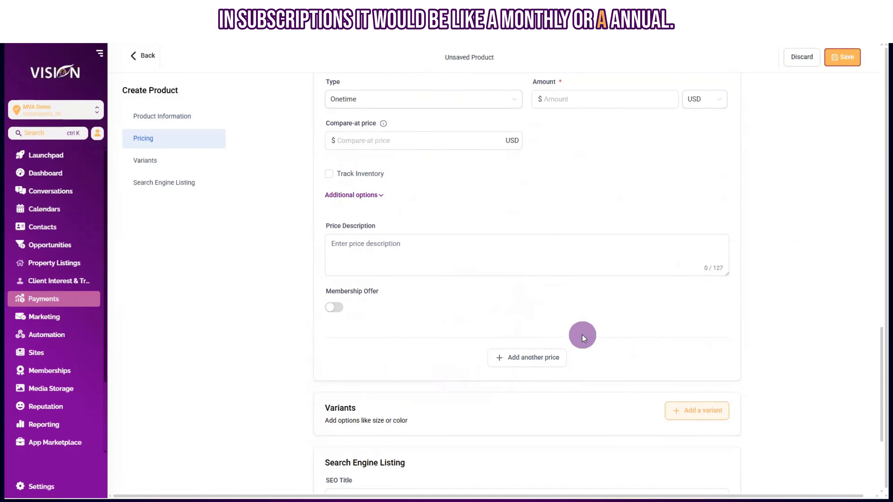
- Create a Size option with values 15fl, 30fl and 45fl, generating three variants
scroll(698, 363, "down", 1)
left_click(697, 363)
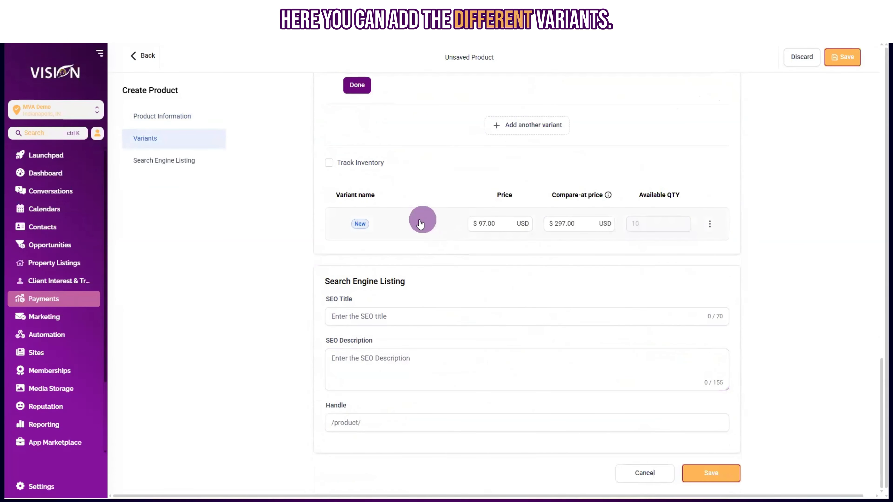
scroll(369, 219, "up", 4)
left_click(373, 207)
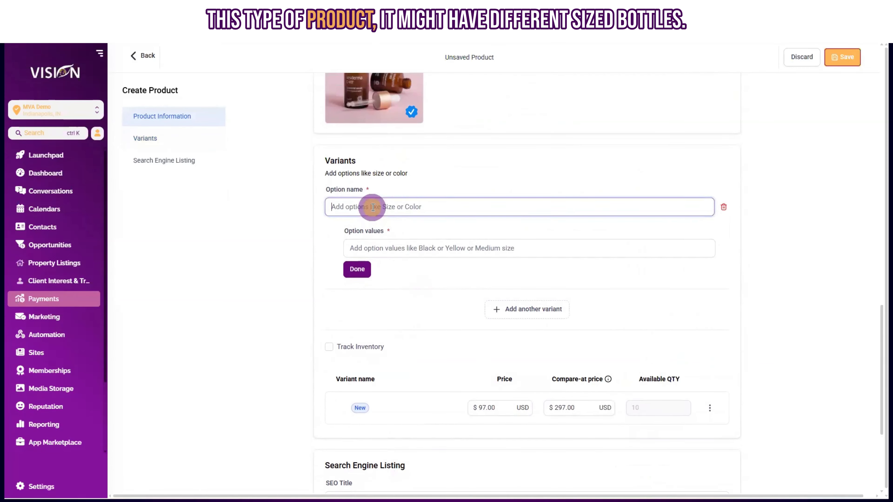
scroll(373, 207, "up", 1)
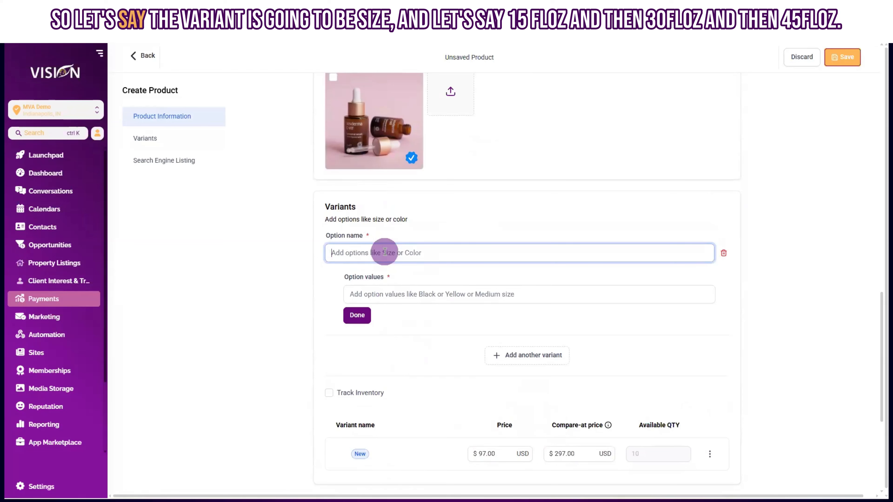
type("Size")
left_click(396, 294)
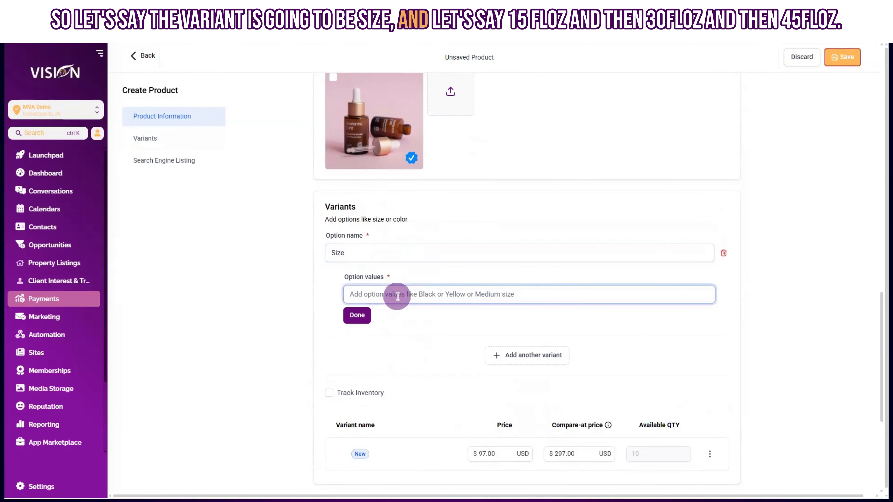
type("15fl")
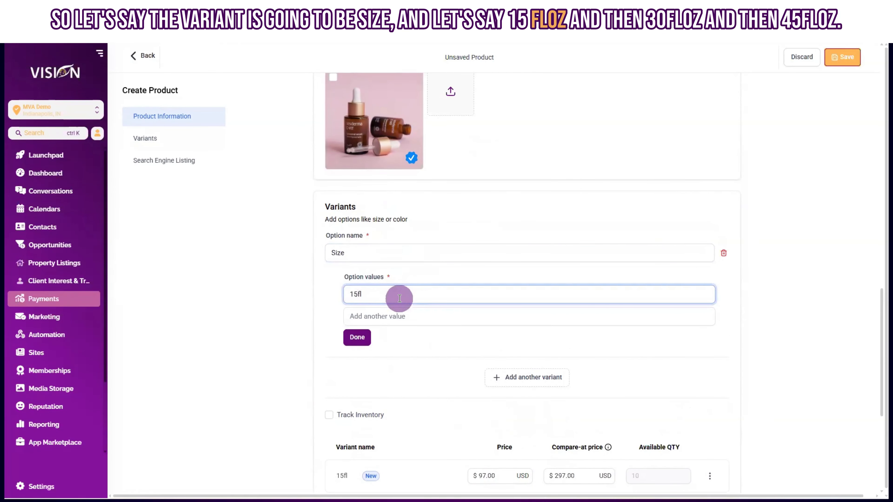
left_click(391, 311)
type("30fl")
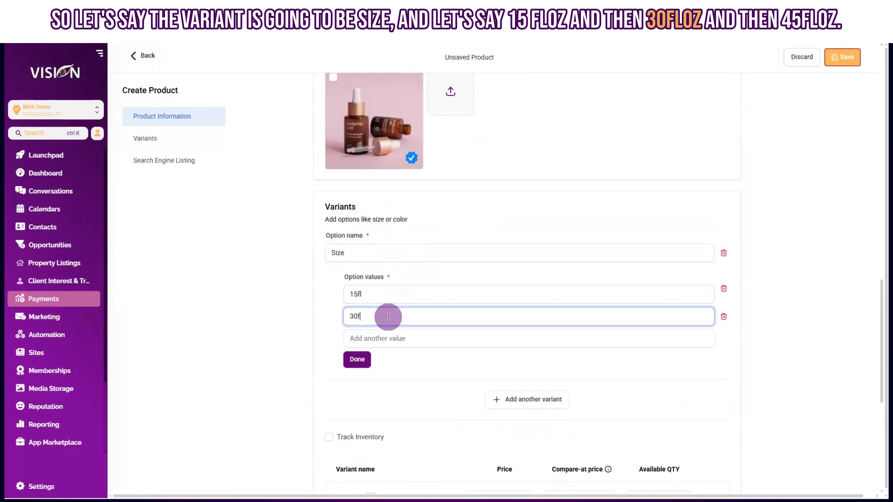
left_click(373, 338)
type("45fl")
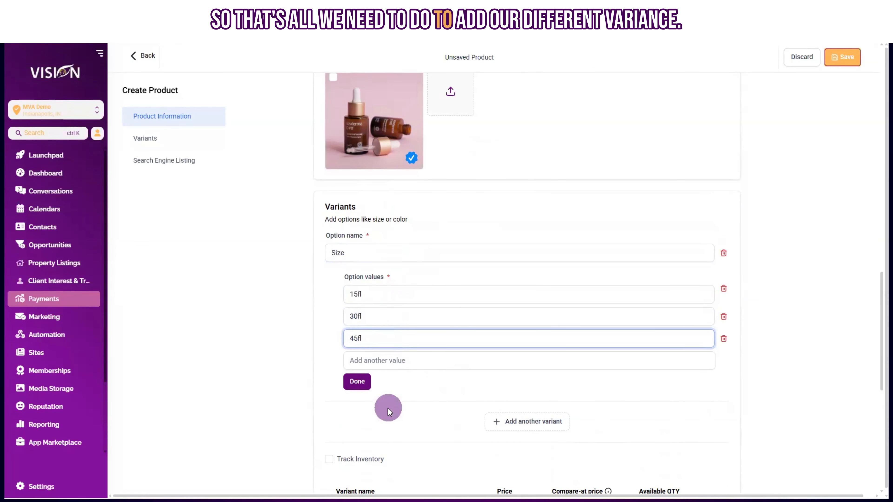
left_click(357, 381)
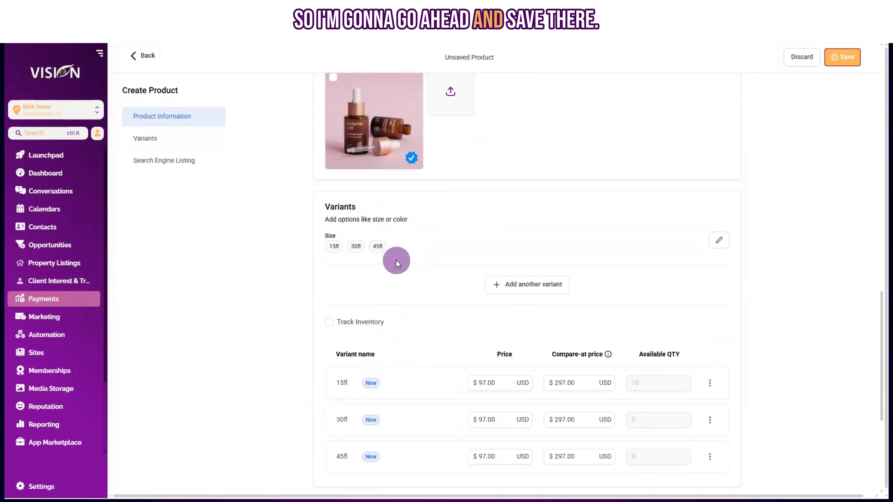
- Price the 30fl variant at $147 with a $399 compare-at price
scroll(396, 260, "down", 4)
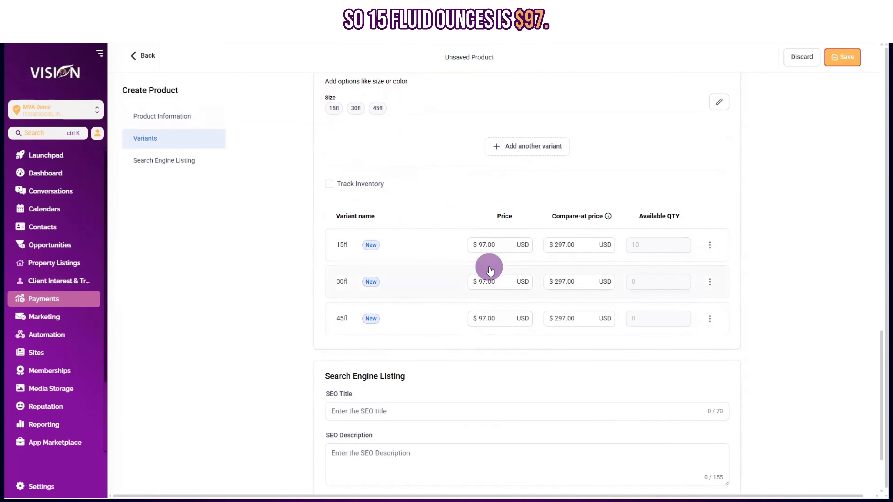
left_click_drag(500, 282, 468, 287)
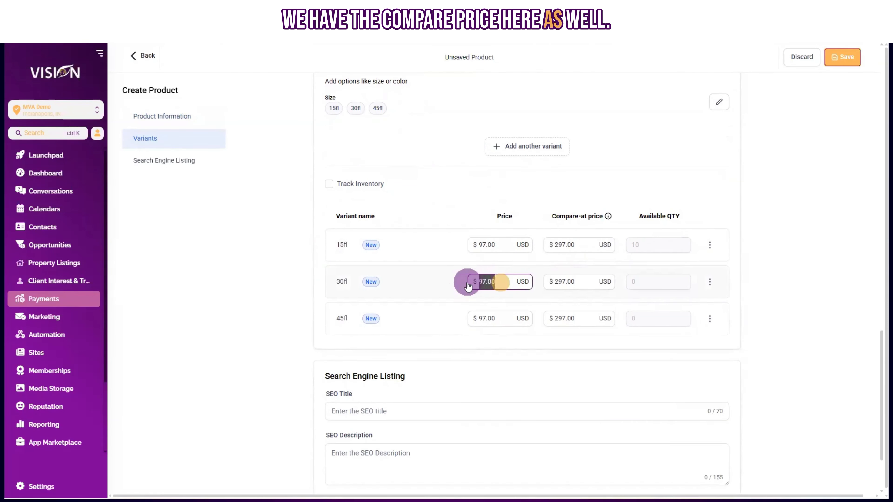
type("147")
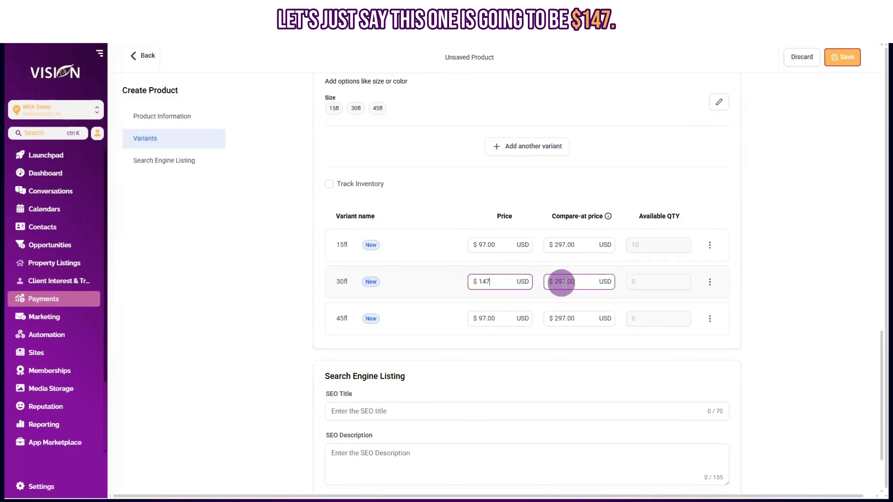
left_click_drag(577, 282, 550, 281)
key("BackSpace")
type("399")
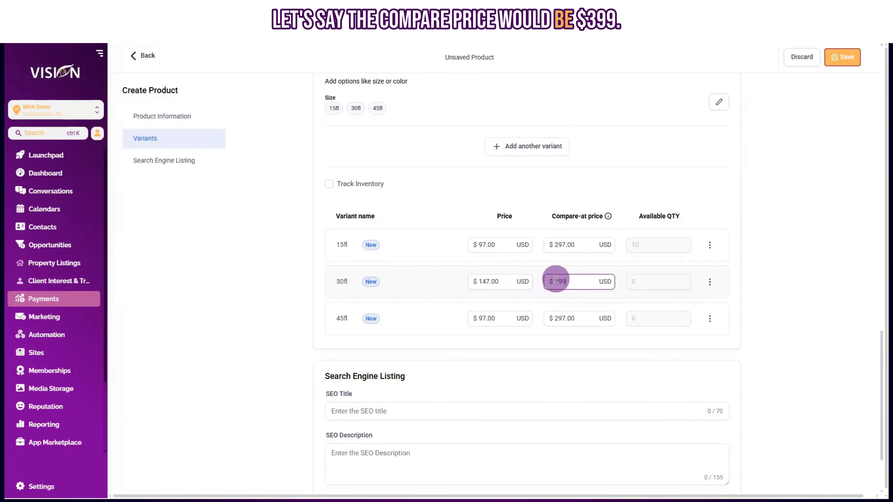
- Price the 45fl variant at $197 with a $499 compare-at price
left_click(499, 319)
left_click_drag(515, 320, 466, 322)
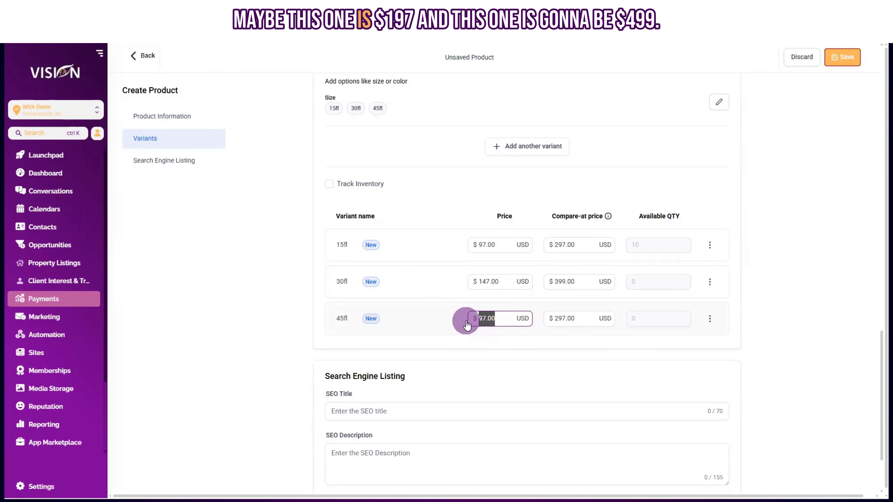
type("197")
left_click_drag(577, 318, 550, 317)
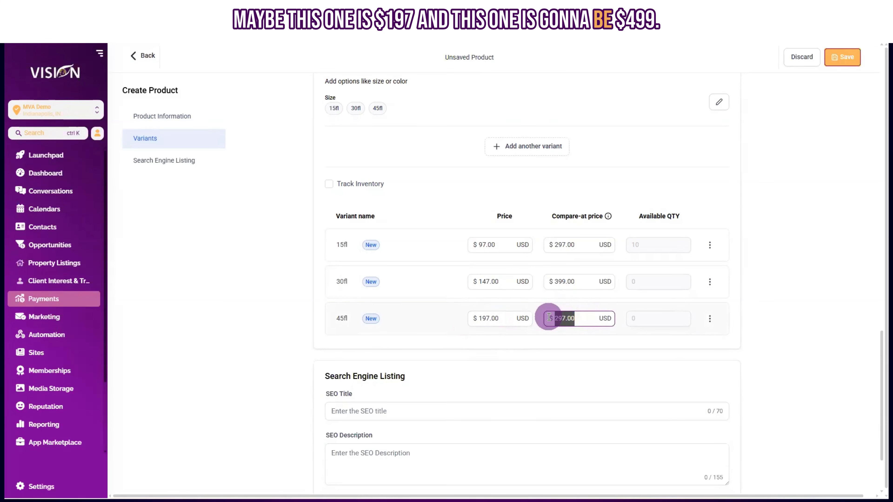
type("499")
scroll(325, 300, "down", 3)
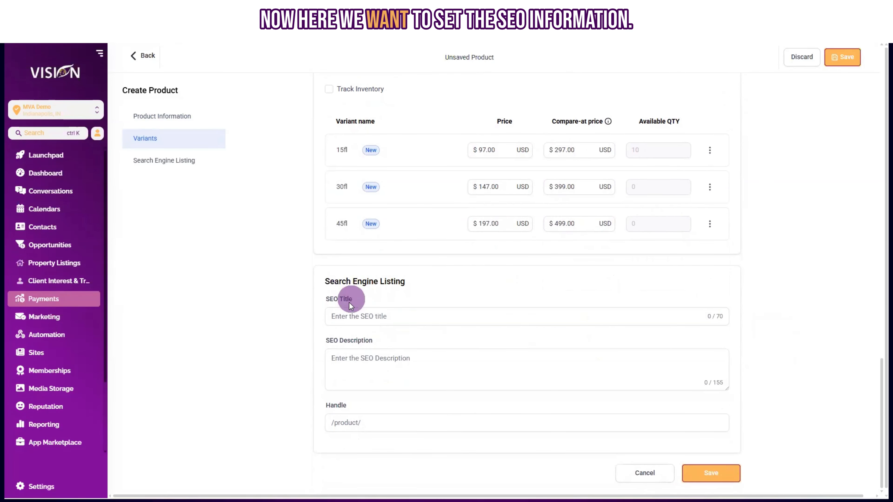
- Set the SEO title 'Face Serum for women over 40 years old' and handle face-serum
left_click(364, 315)
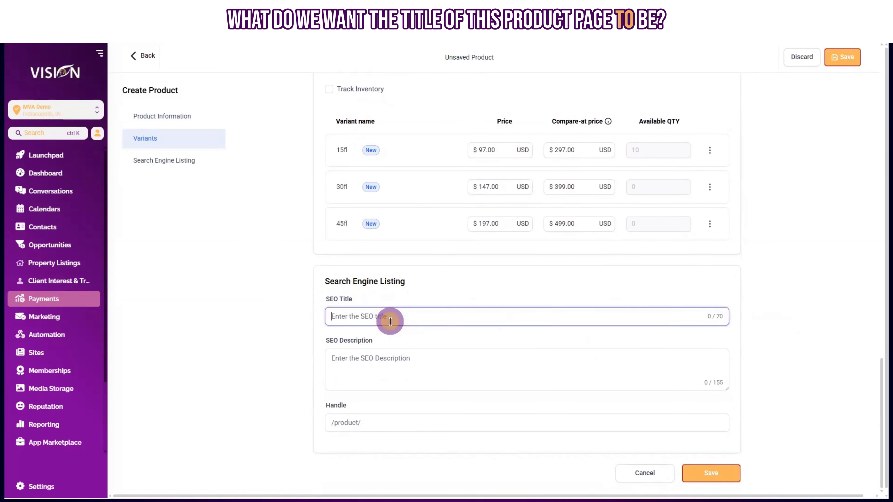
type("Face Serum for women over 4")
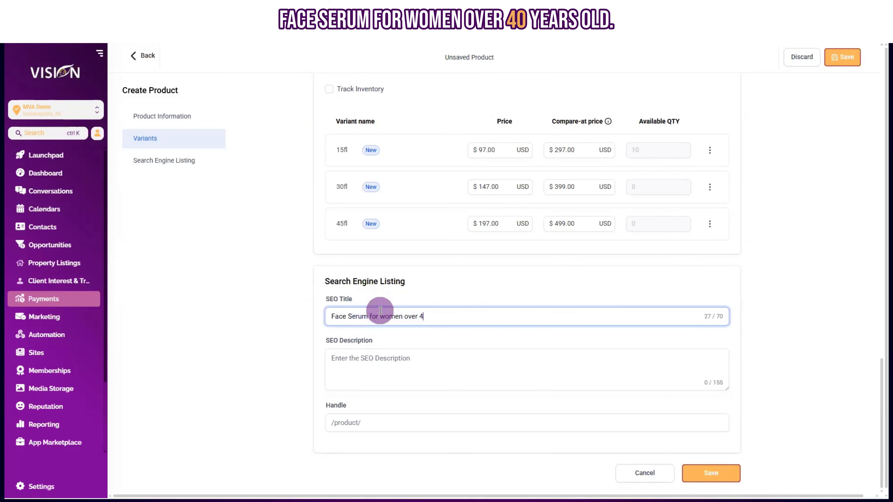
type("0 years old")
left_click(395, 358)
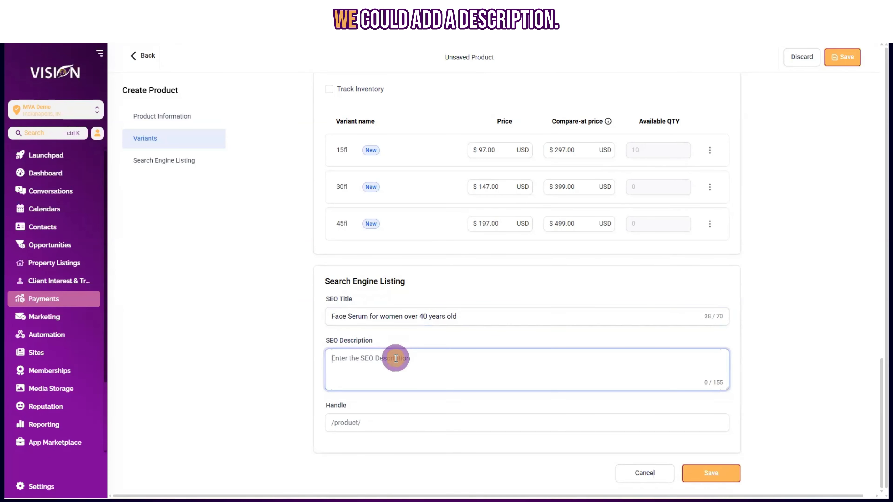
left_click(379, 423)
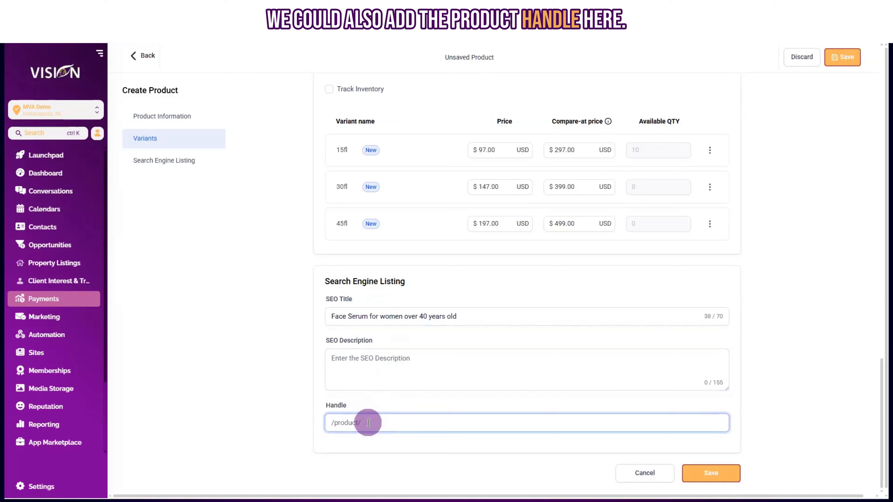
type("face-serum")
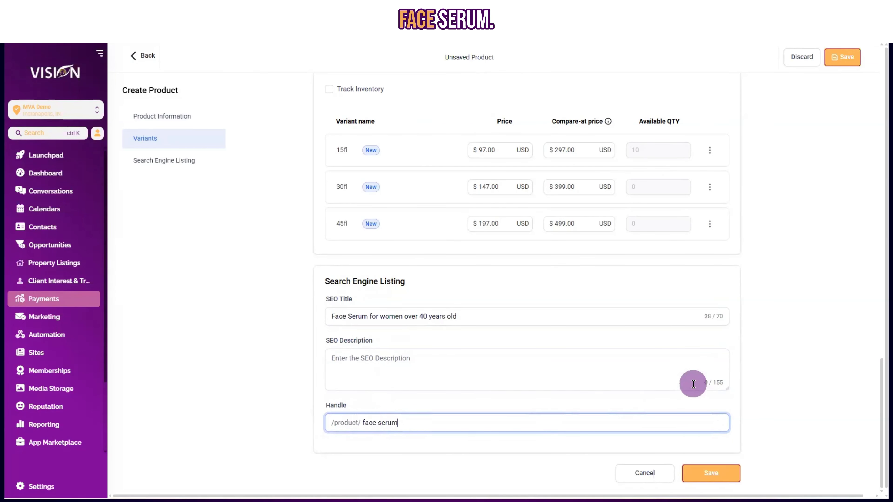
- Save the Face Serum product and return to the Products list
left_click(721, 475)
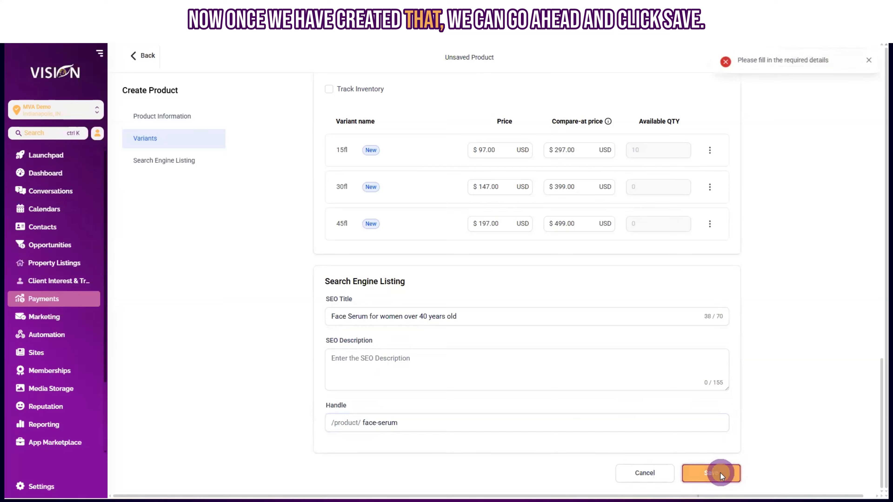
scroll(810, 336, "up", 8)
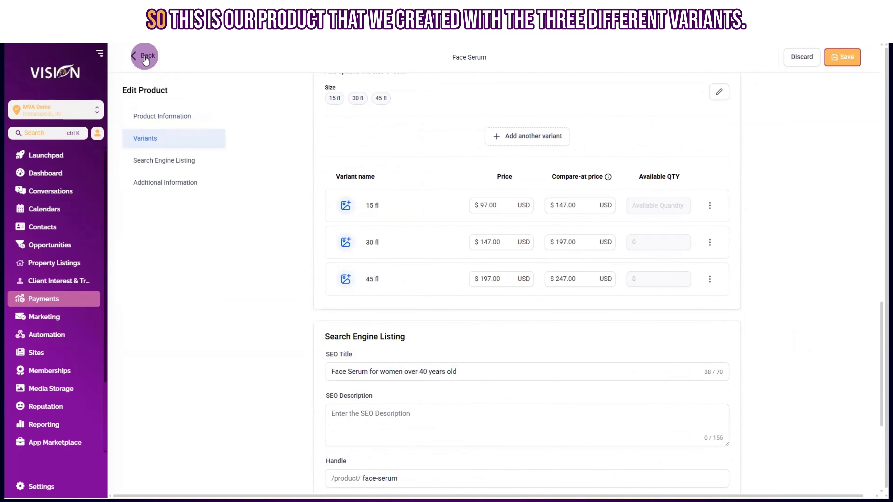
left_click(144, 54)
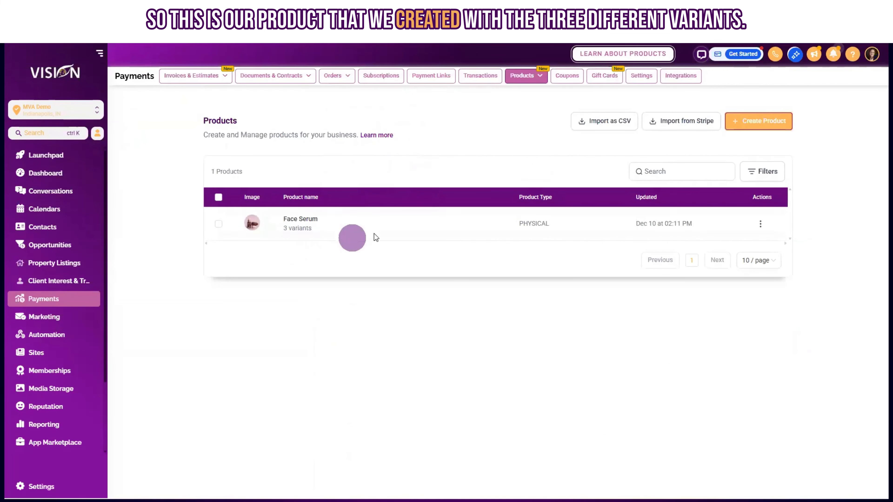
left_click(751, 121)
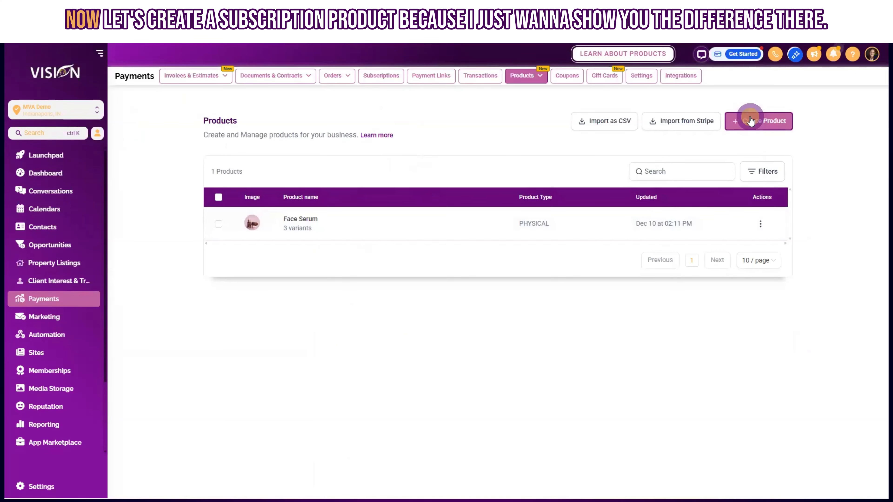
- Title the second new product 'Cream'
left_click(411, 185)
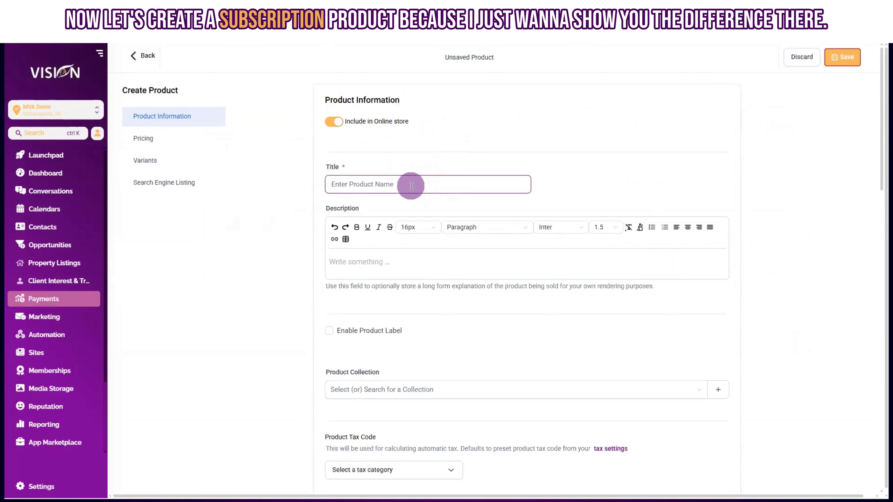
left_click(411, 186)
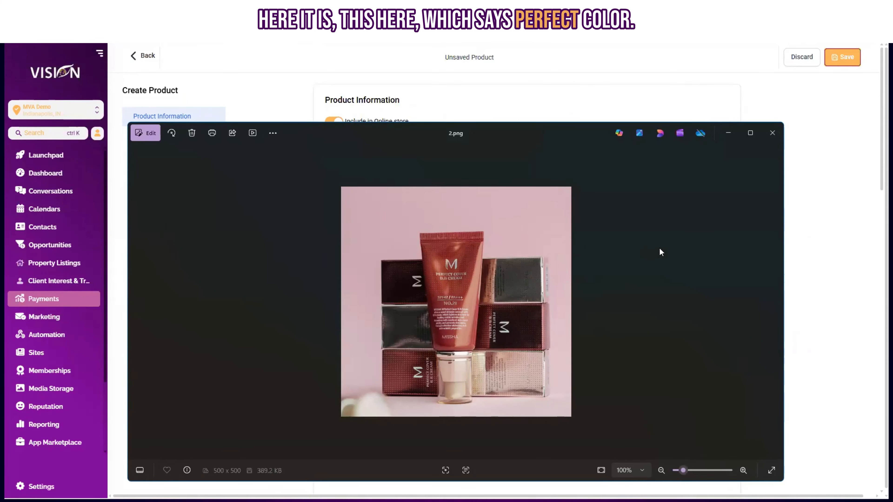
left_click(770, 130)
left_click(373, 185)
type("Cream")
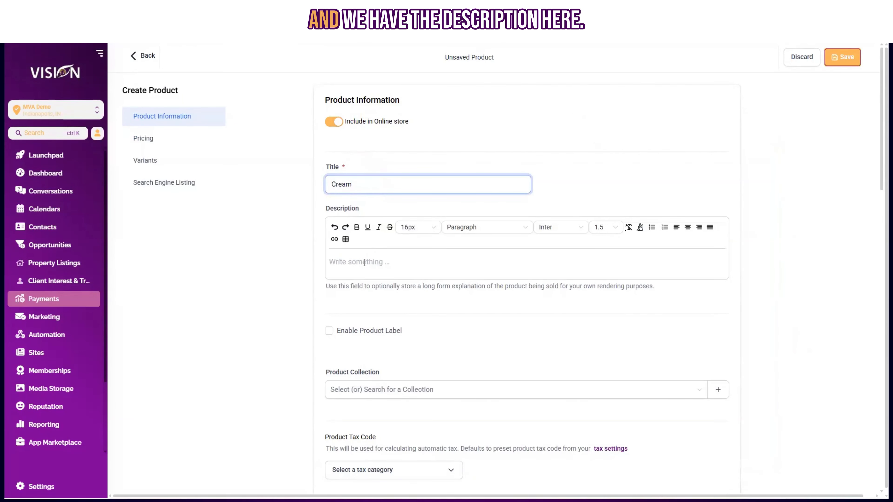
- Assign Cream to the Face Care collection and bring up the media library for its image
scroll(364, 263, "down", 3)
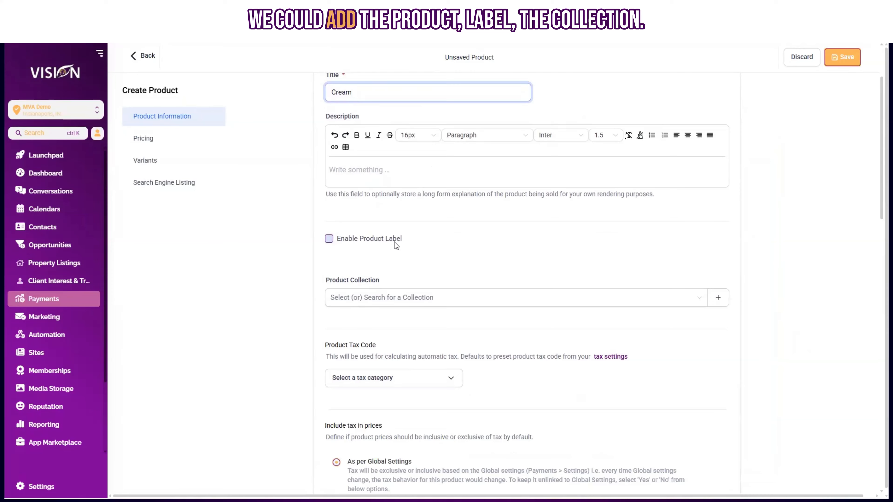
scroll(409, 287, "down", 3)
left_click(375, 206)
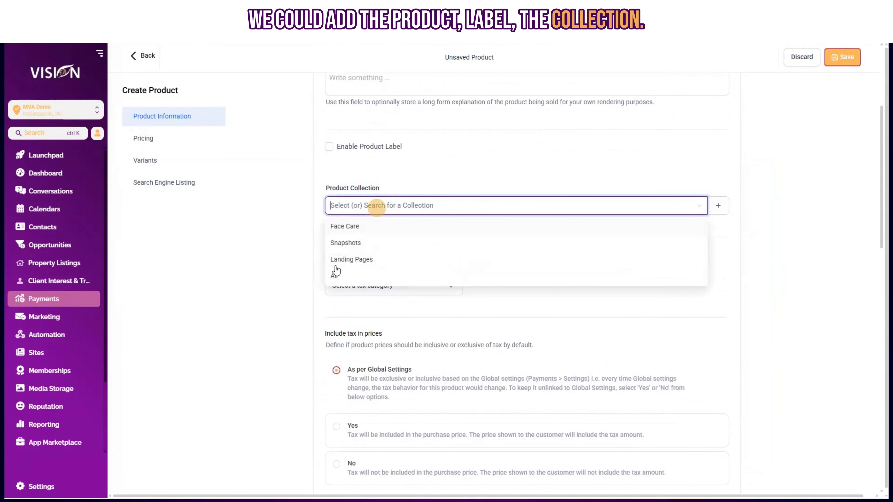
left_click(347, 226)
left_click(727, 228)
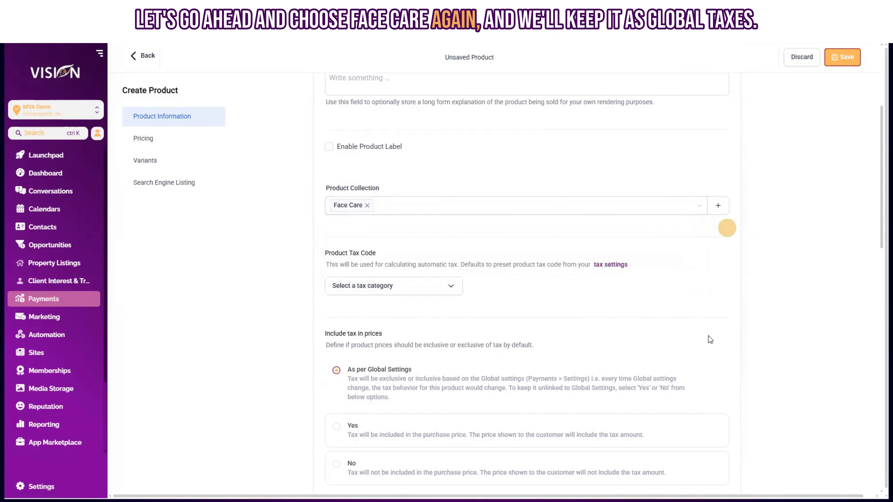
scroll(446, 211, "down", 3)
scroll(443, 261, "down", 7)
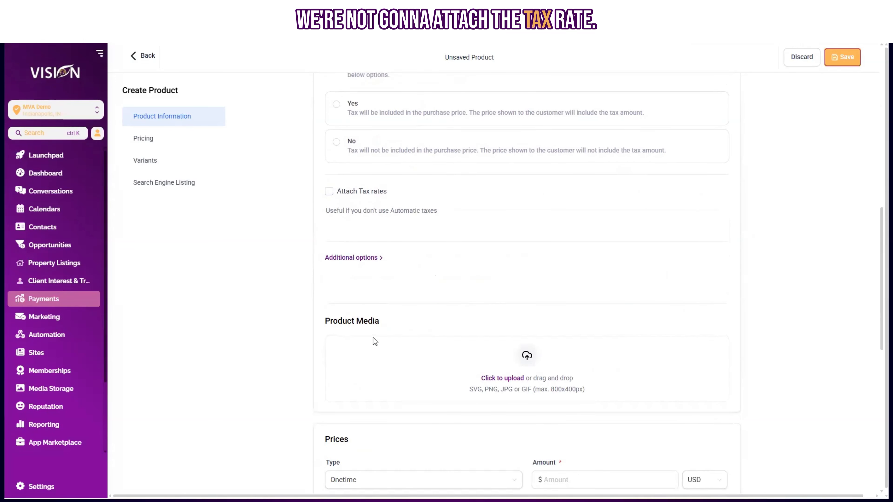
scroll(565, 363, "down", 4)
- Upload 2.png into Media Storage and attach it as the Cream product's image
left_click(510, 240)
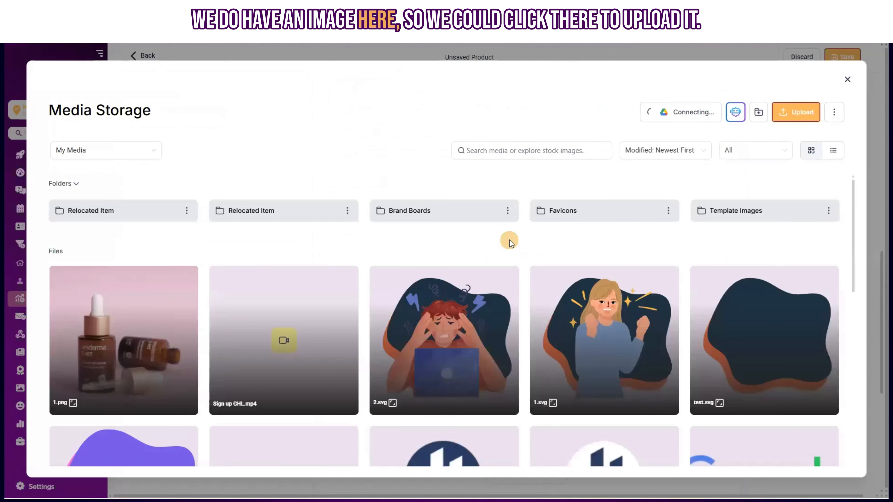
left_click_drag(622, 364, 113, 343)
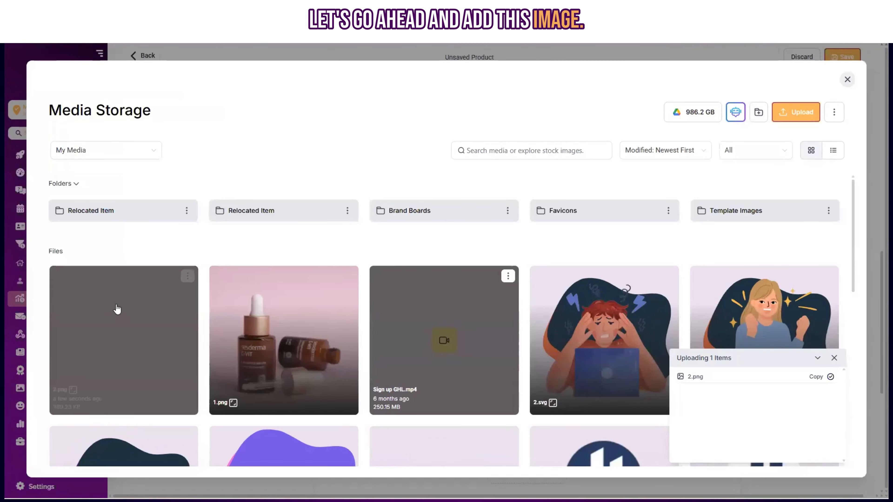
left_click(118, 309)
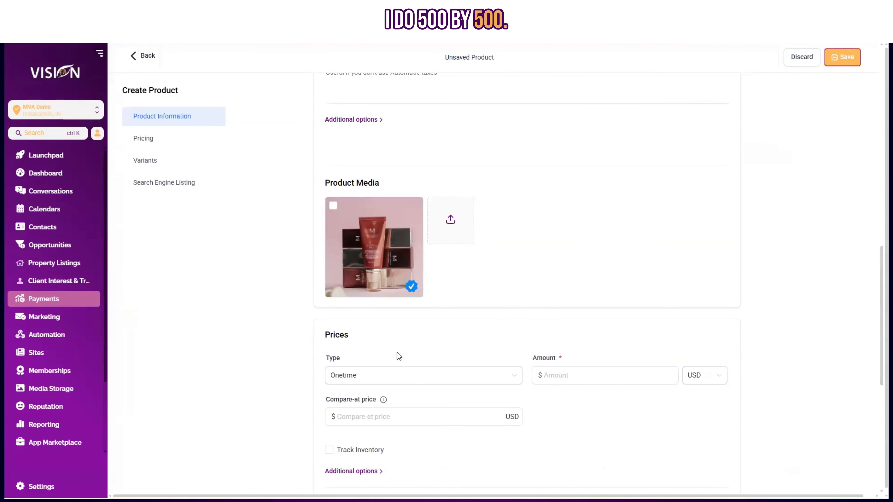
- Make the Cream price Recurring with an amount of 147
left_click(392, 378)
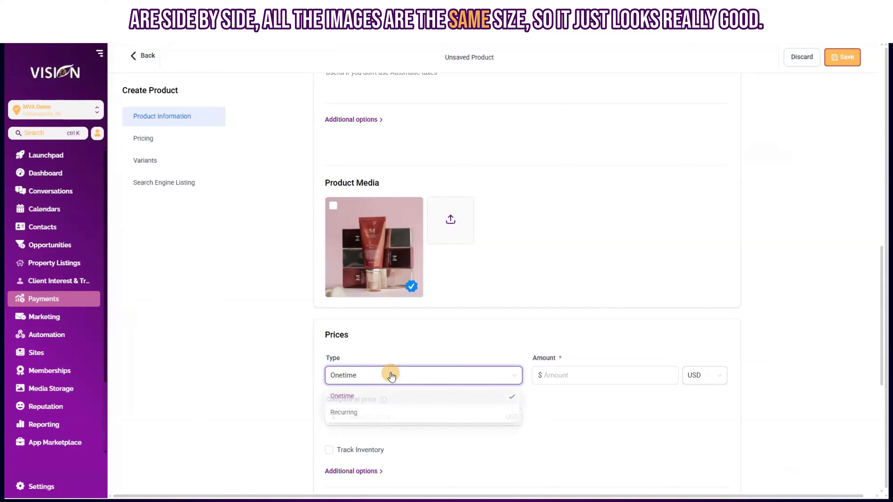
left_click(392, 413)
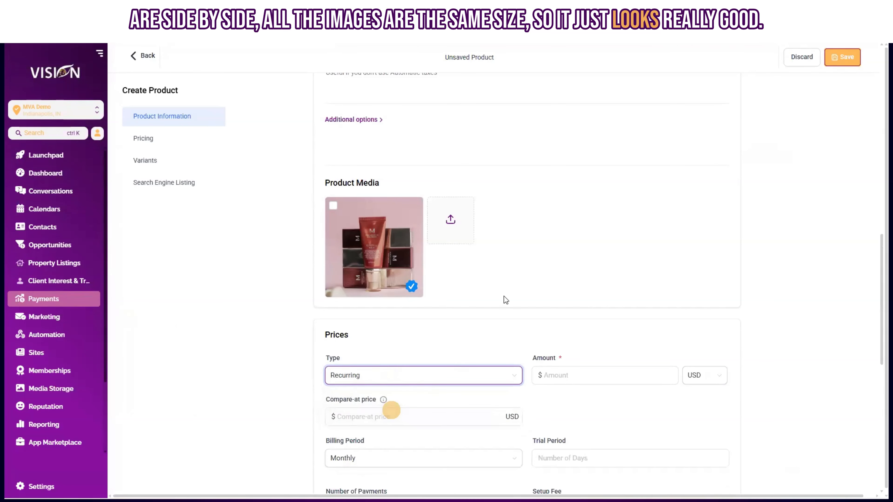
scroll(504, 296, "down", 3)
type("147")
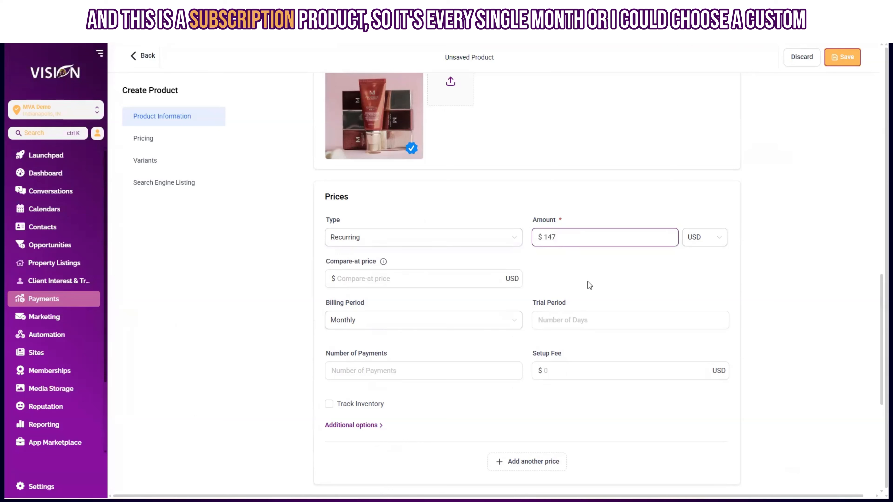
- Try a Custom billing interval, then set billing back to Monthly
left_click(388, 325)
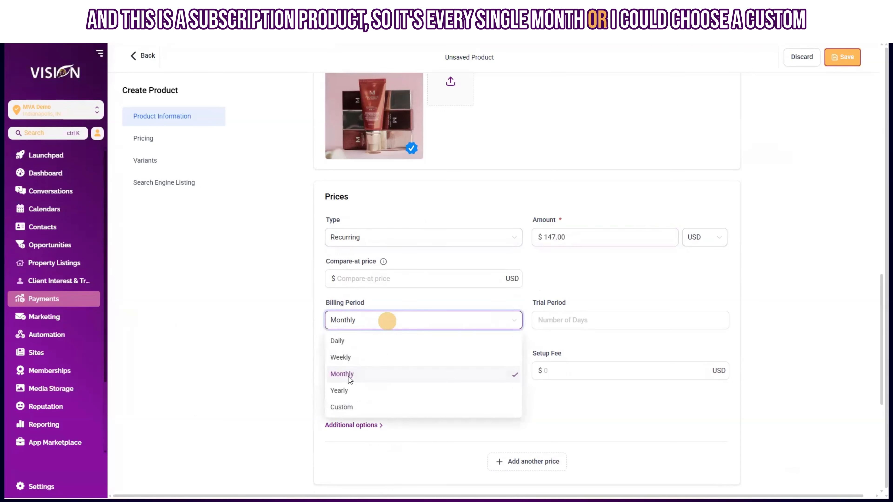
left_click(348, 407)
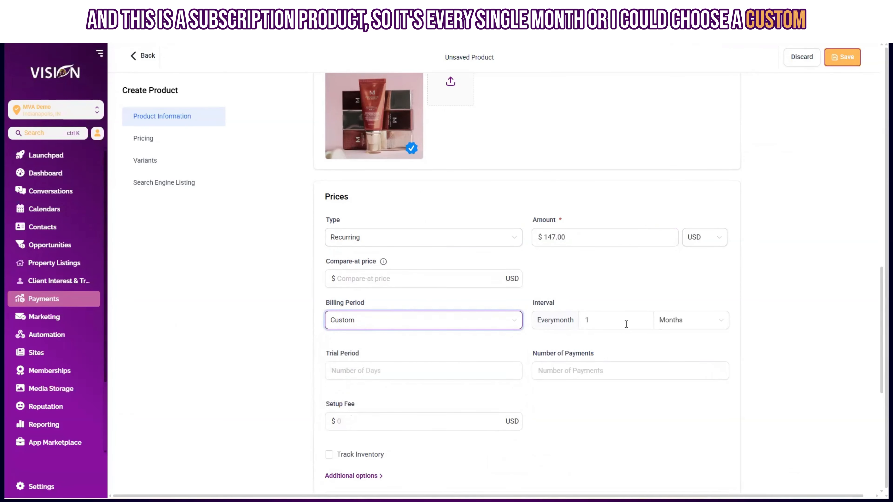
left_click(621, 319)
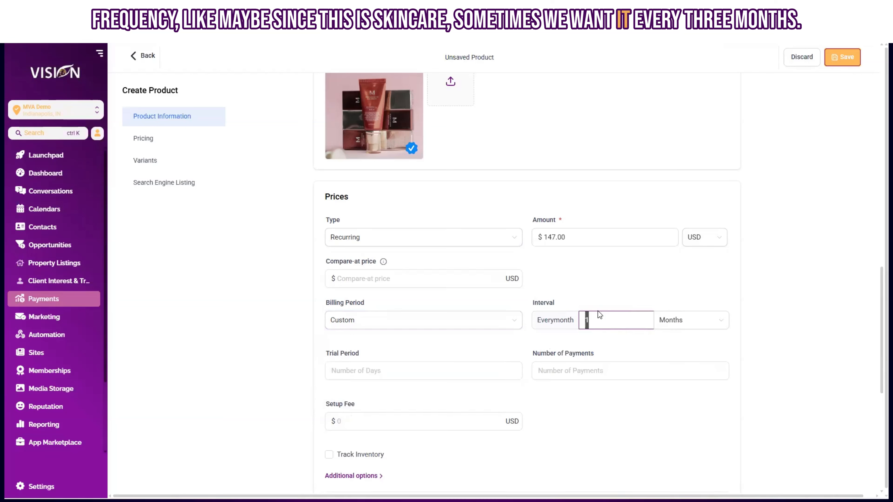
left_click(686, 324)
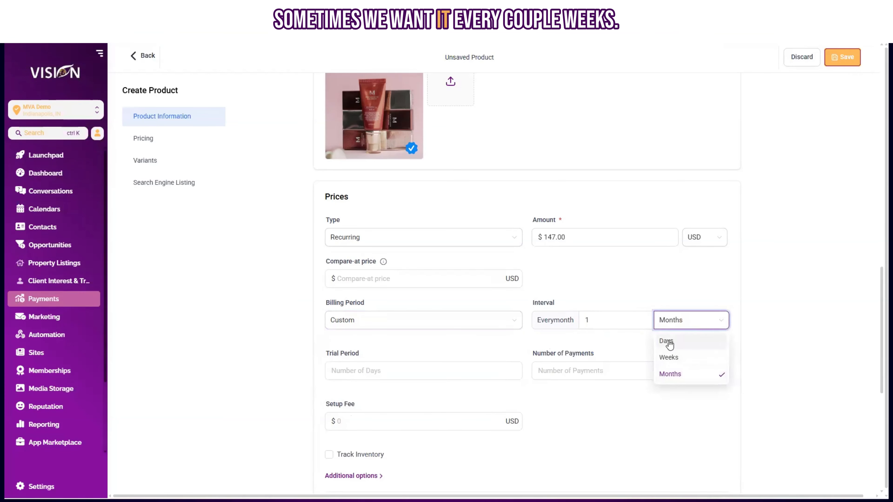
left_click(425, 322)
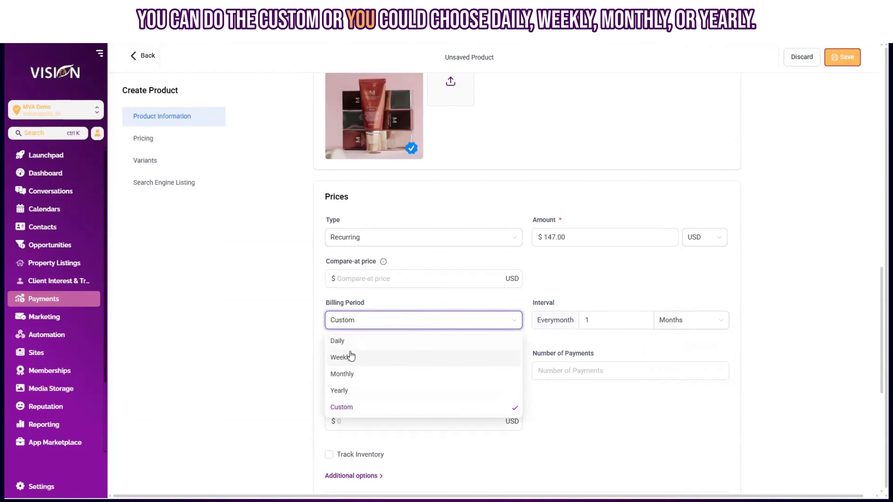
left_click(348, 375)
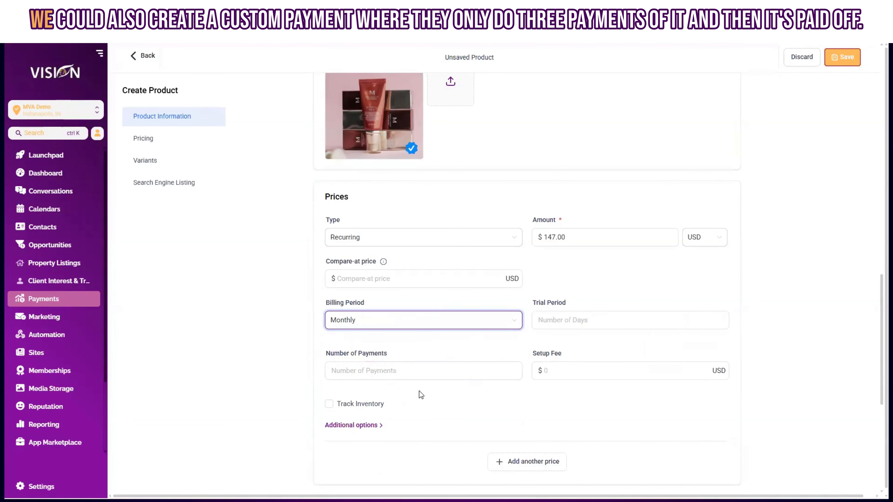
- Enable inventory tracking with a quantity of 10, moving on to the SEO title
scroll(433, 357, "down", 3)
left_click(359, 278)
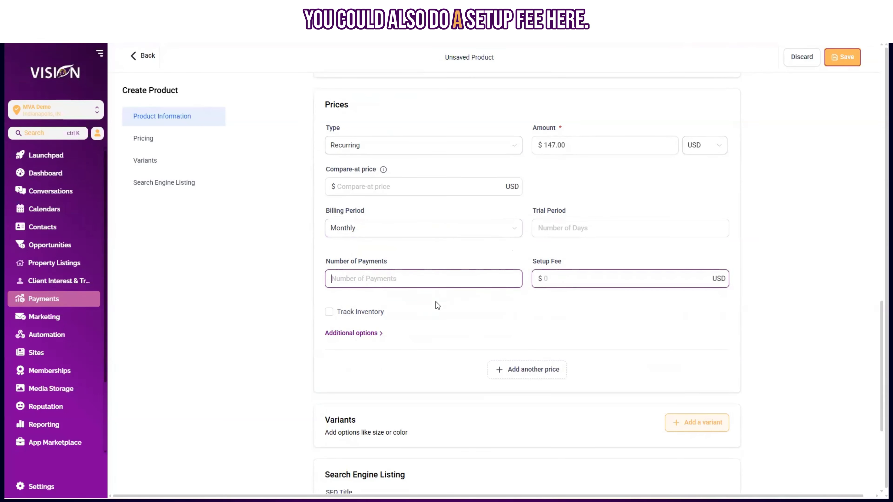
left_click(329, 313)
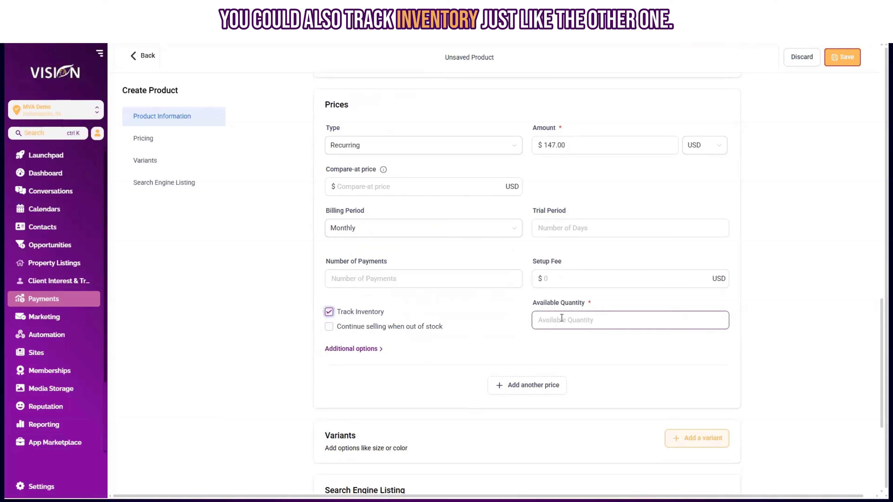
type("10")
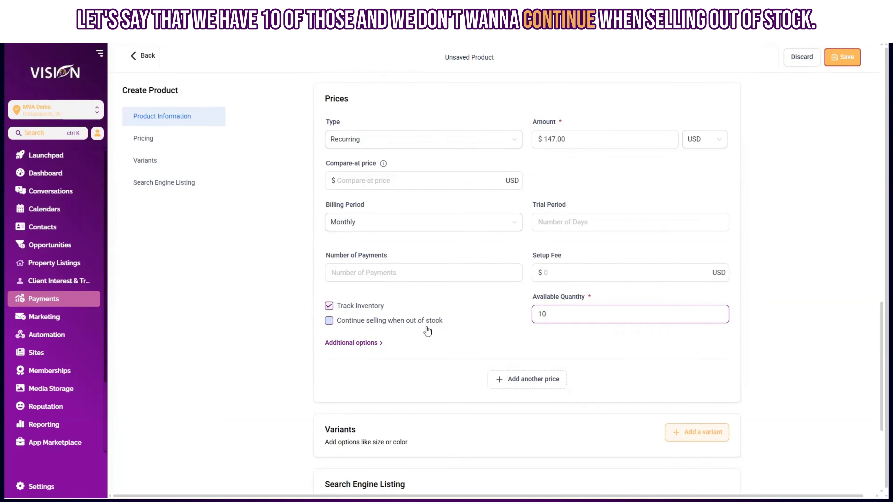
scroll(424, 331, "down", 5)
left_click(695, 253)
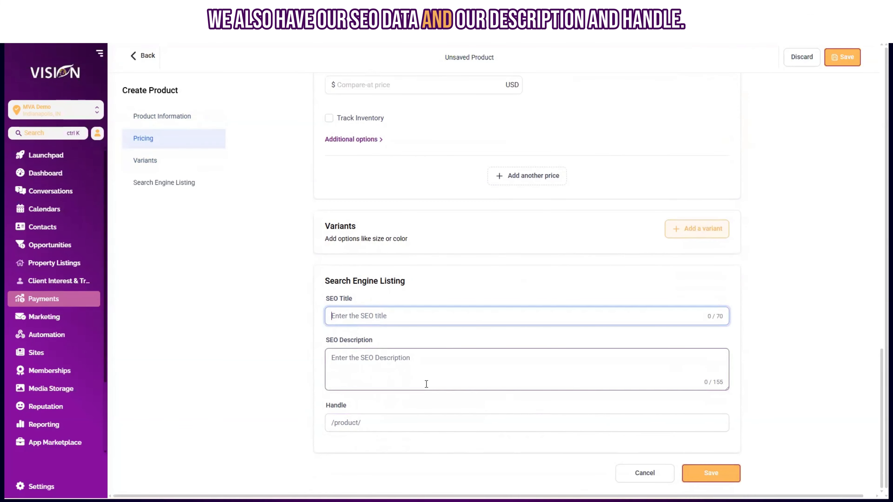
- Fill the required 147.00 amount, save the Cream product, and go back to Products
left_click(710, 473)
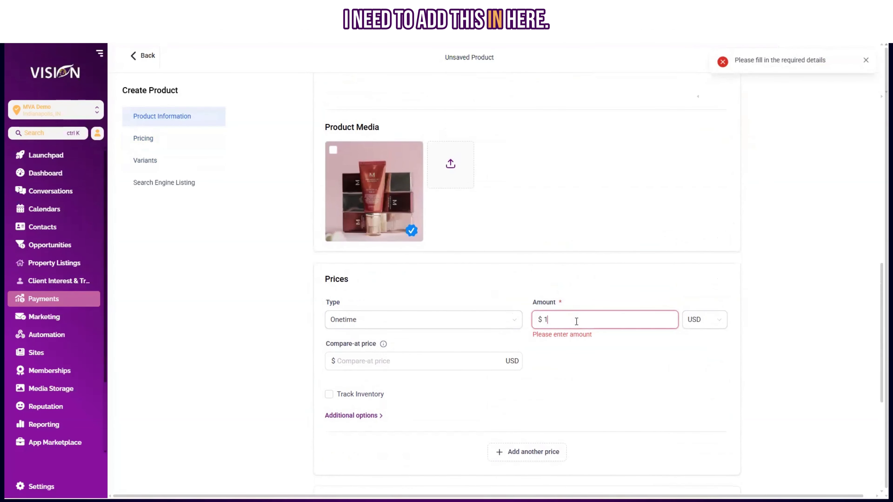
left_click(828, 384)
left_click(836, 53)
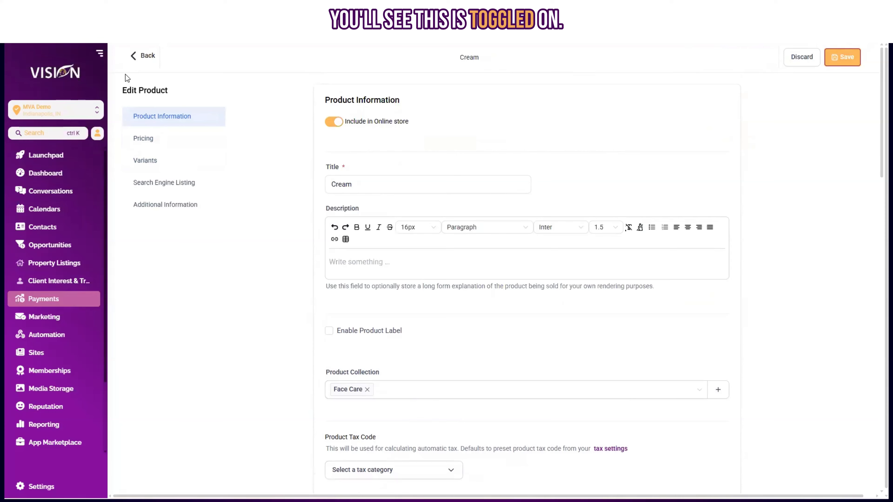
left_click(145, 58)
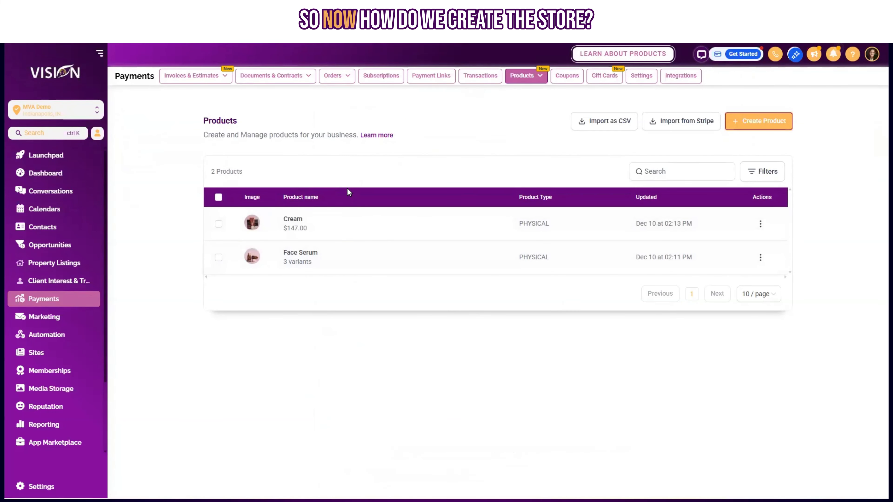
- Check the Add an online store option in the Automation Software Home page editor, then return to Sites
left_click(39, 352)
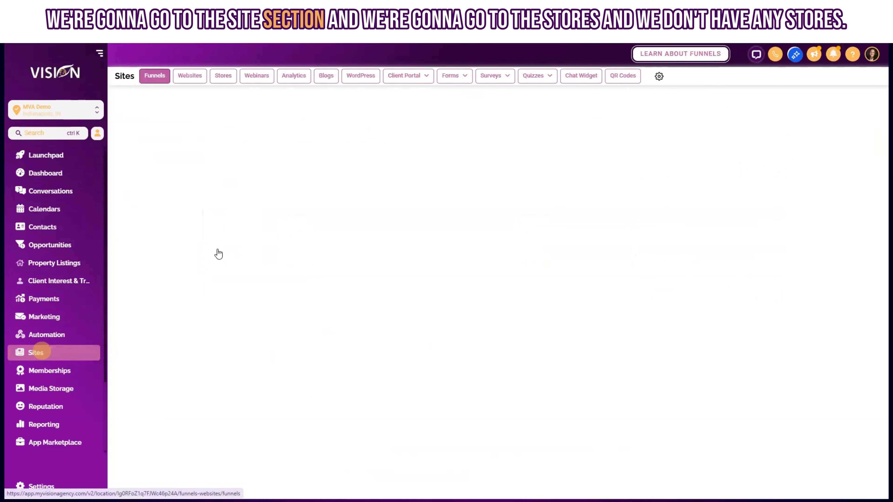
left_click(218, 75)
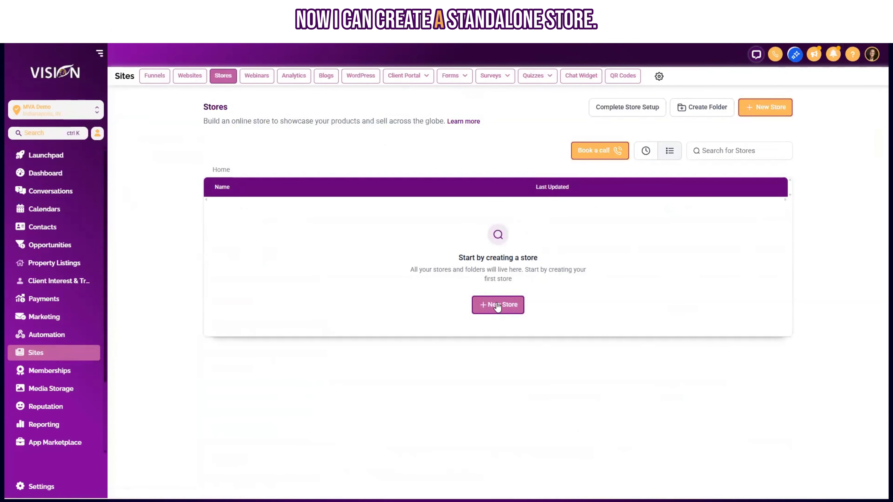
left_click(189, 76)
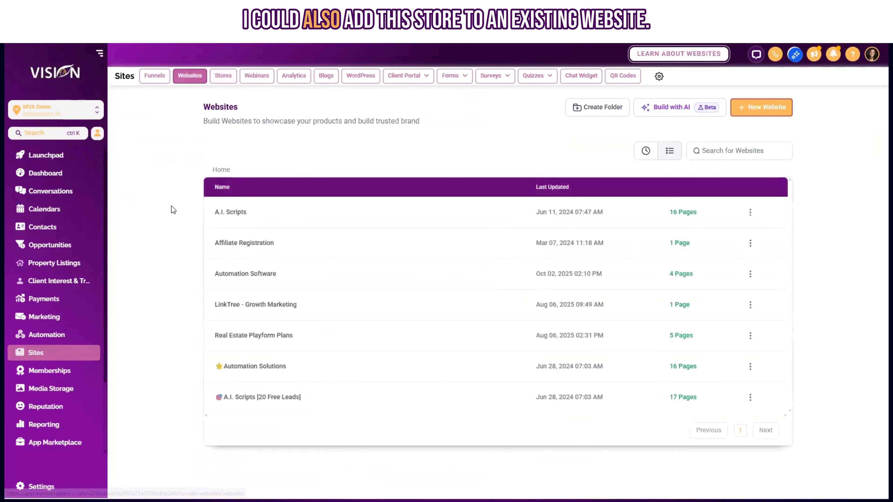
left_click(234, 275)
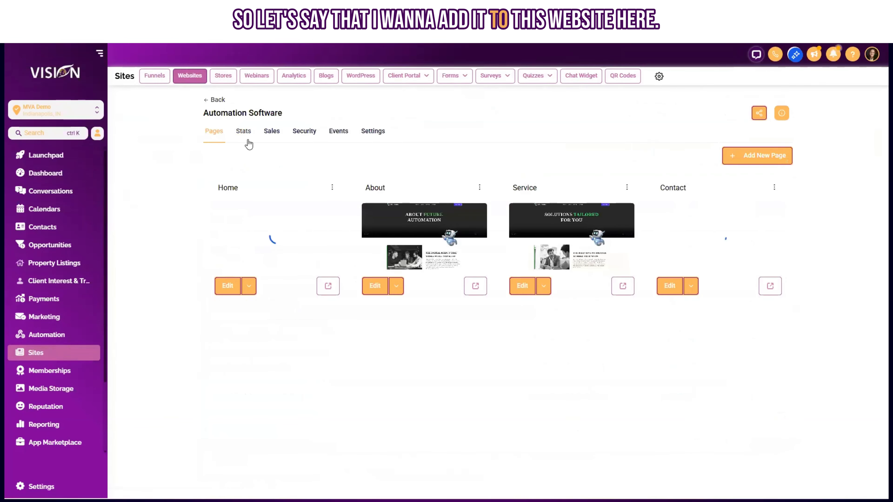
left_click(249, 286)
left_click(251, 264)
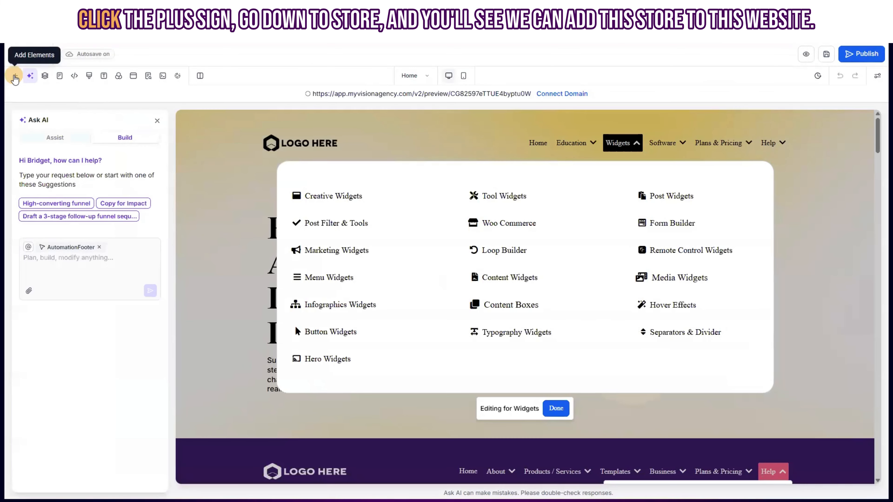
left_click(15, 76)
left_click(25, 244)
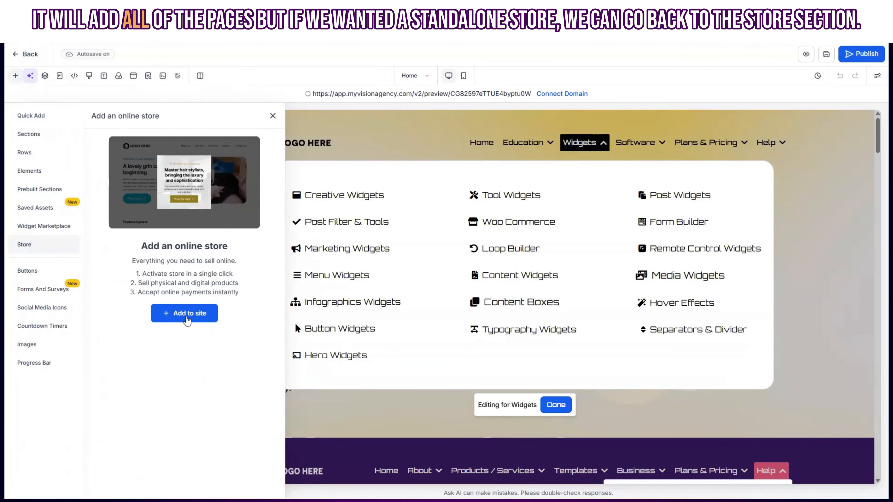
left_click(27, 52)
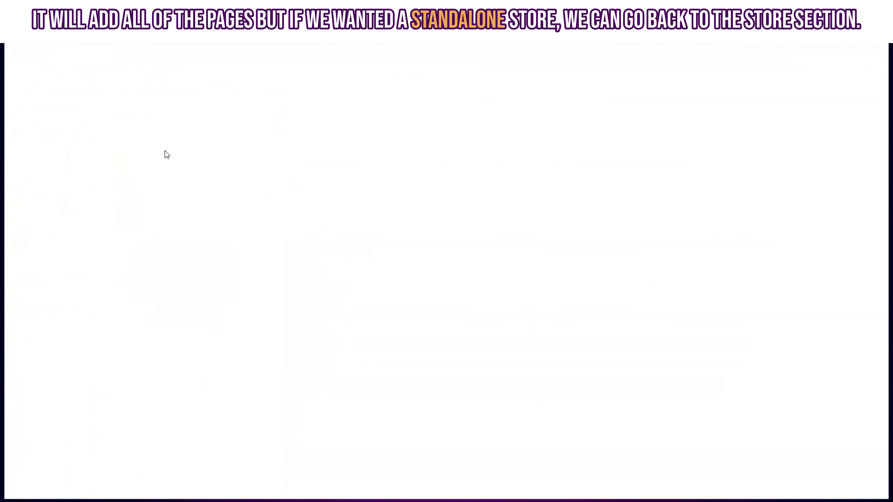
- Start a New Store from templates and choose the Dermatology Store template
left_click(225, 80)
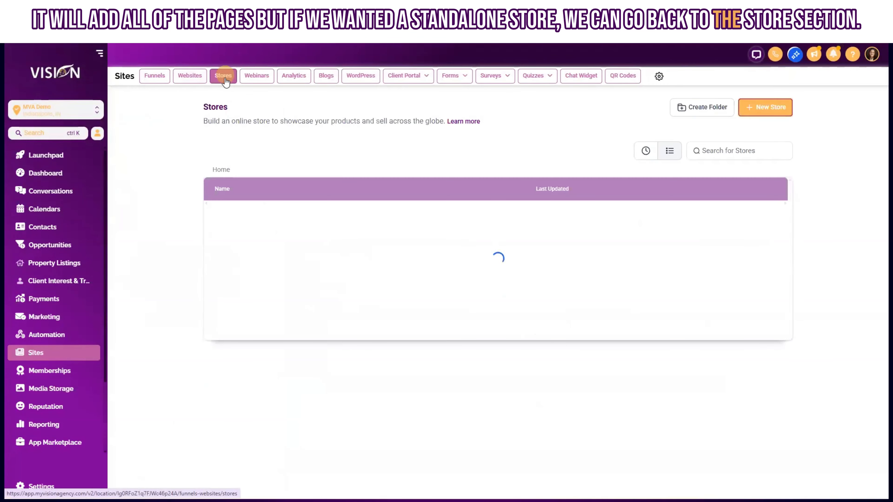
left_click(497, 309)
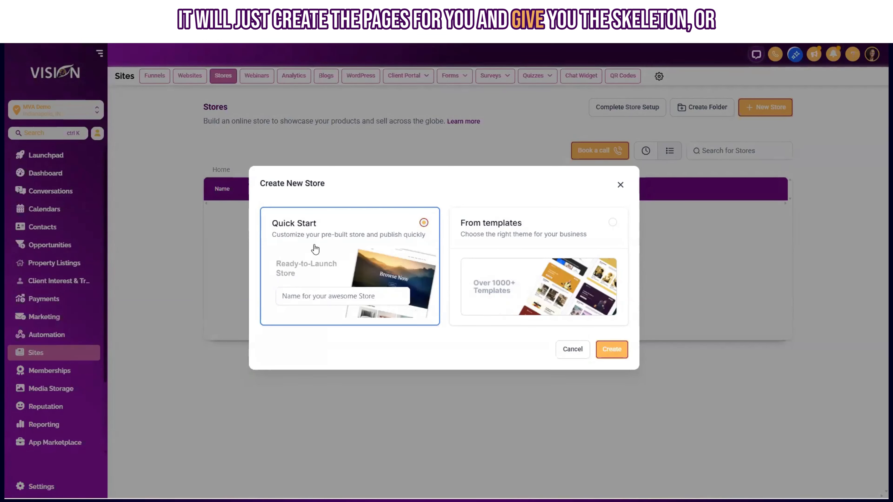
left_click(538, 220)
left_click(607, 350)
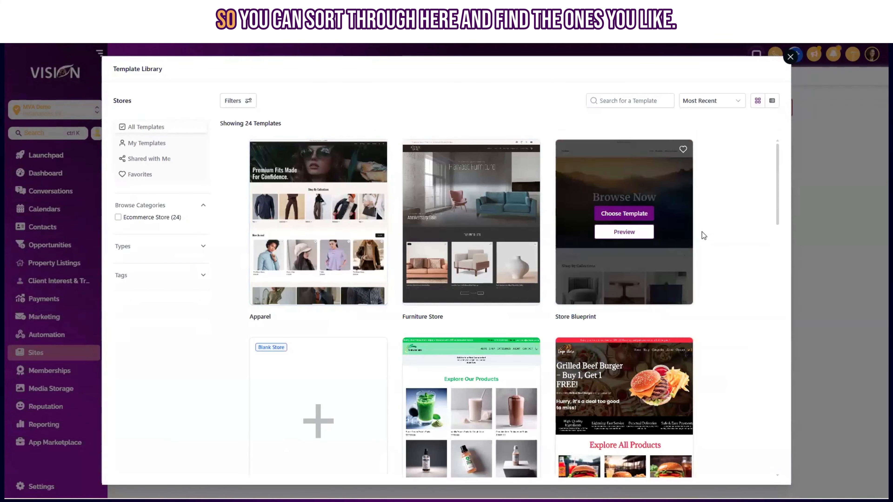
scroll(744, 280, "down", 10)
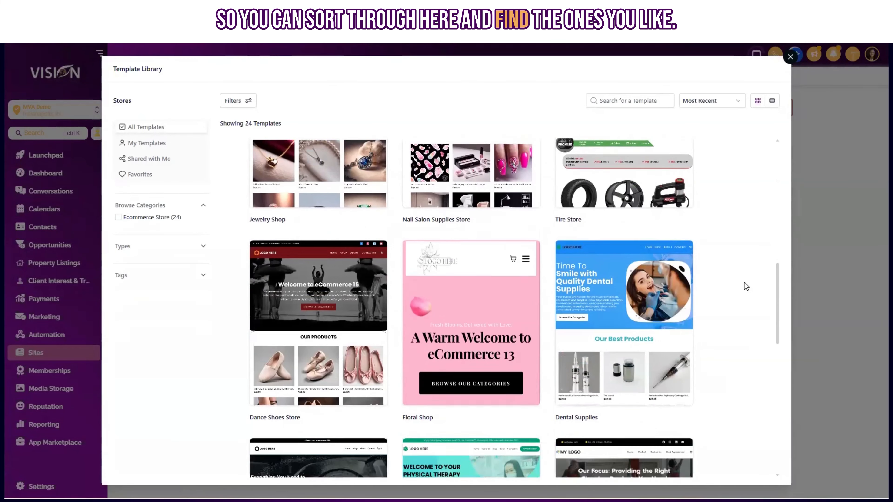
scroll(744, 282, "up", 5)
scroll(724, 352, "down", 4)
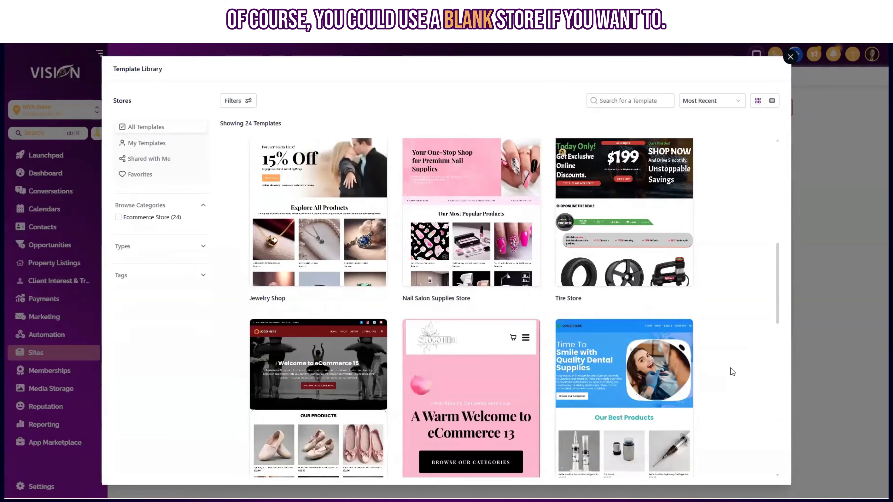
scroll(731, 368, "down", 15)
scroll(730, 363, "up", 5)
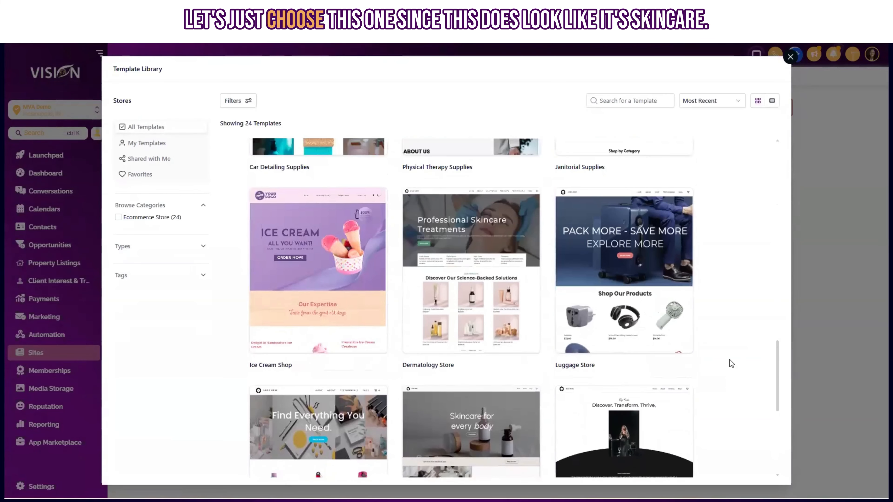
mouse_move(497, 271)
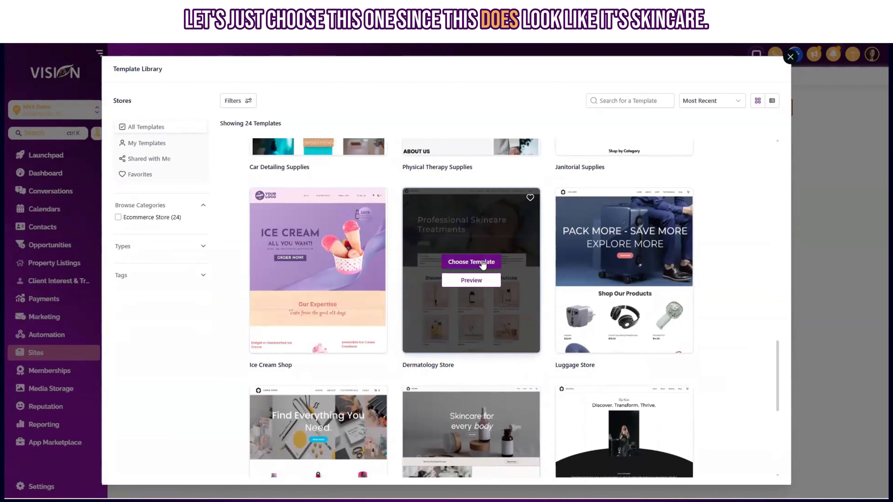
left_click(472, 264)
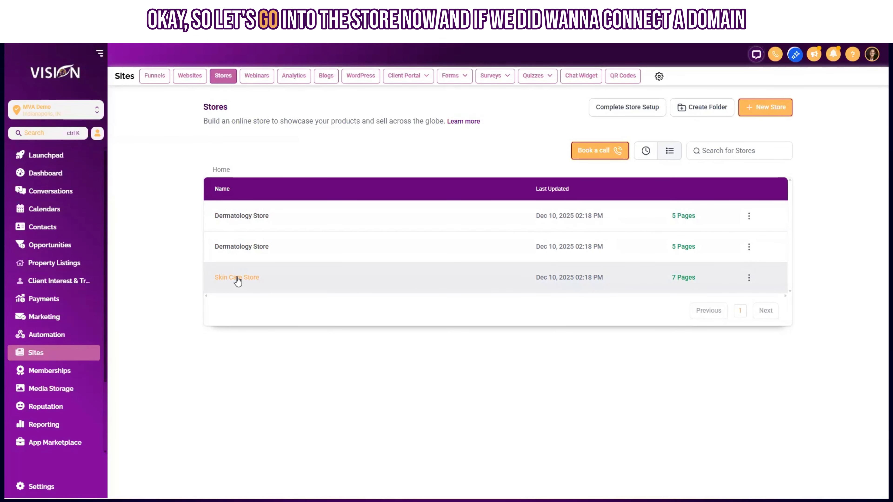
- In the Skin Care Store settings, switch Payment mode to Test and save
left_click(237, 278)
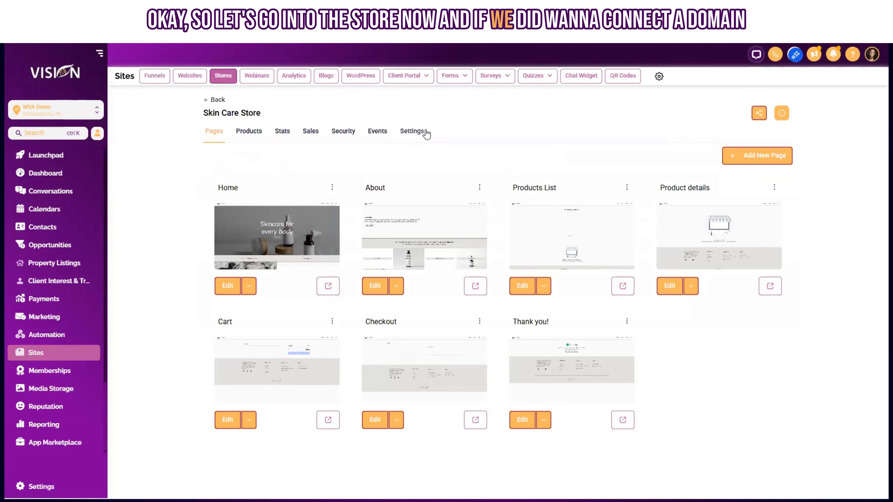
left_click(410, 131)
left_click(561, 207)
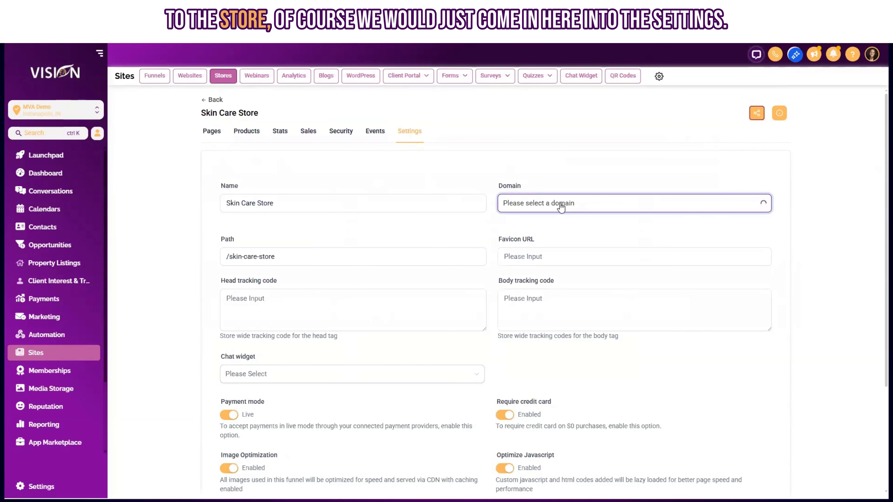
left_click(434, 282)
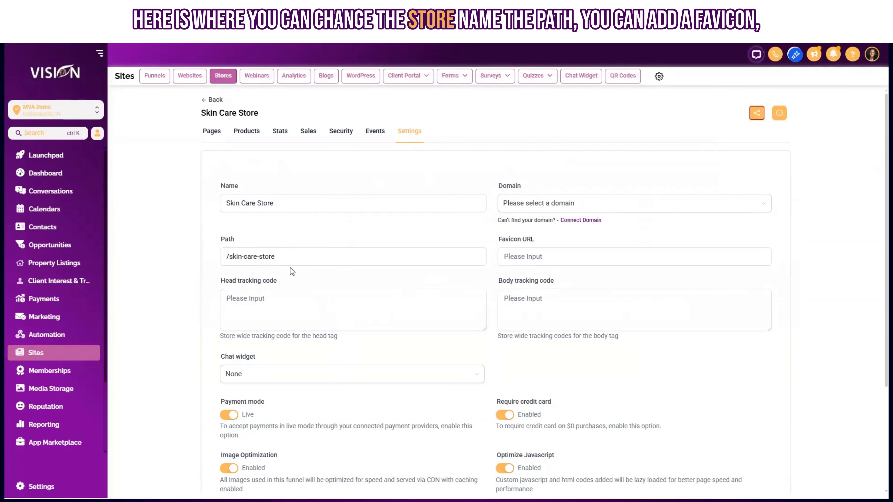
scroll(289, 289, "down", 4)
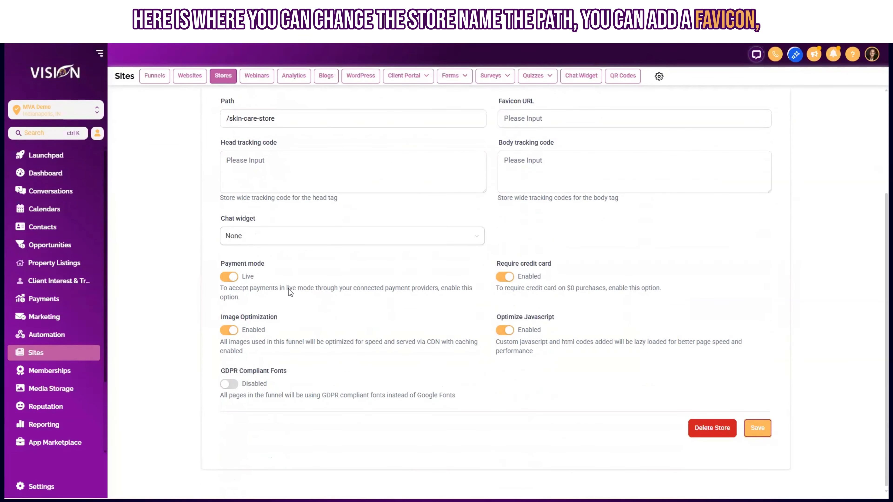
left_click(226, 277)
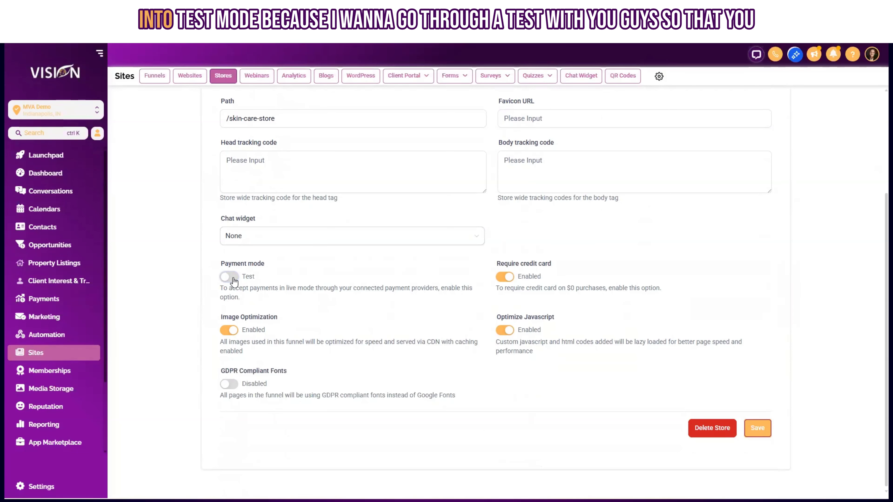
left_click(768, 429)
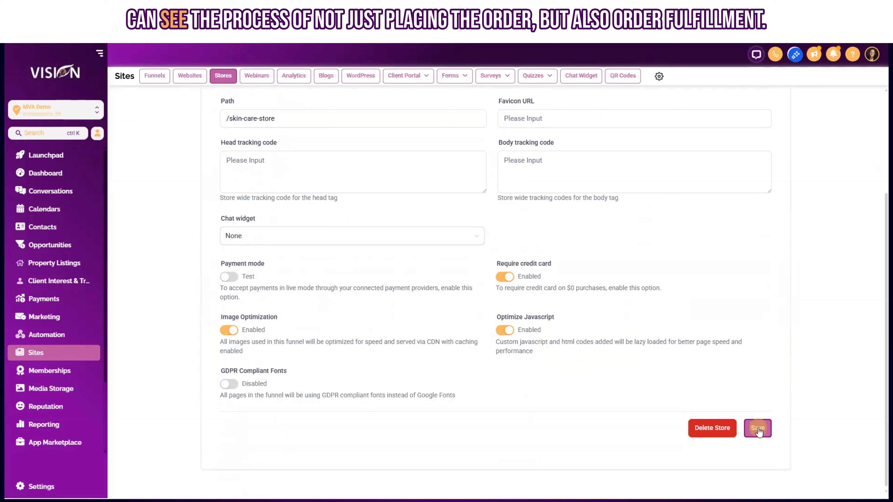
left_click(758, 429)
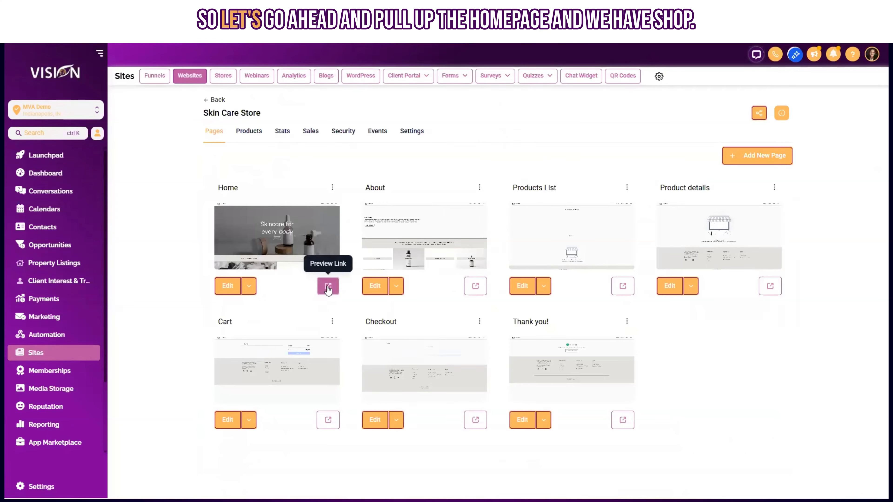
- Add the 30 fl Face Serum to the cart from the store and proceed to checkout
left_click(327, 287)
scroll(295, 137, "down", 10)
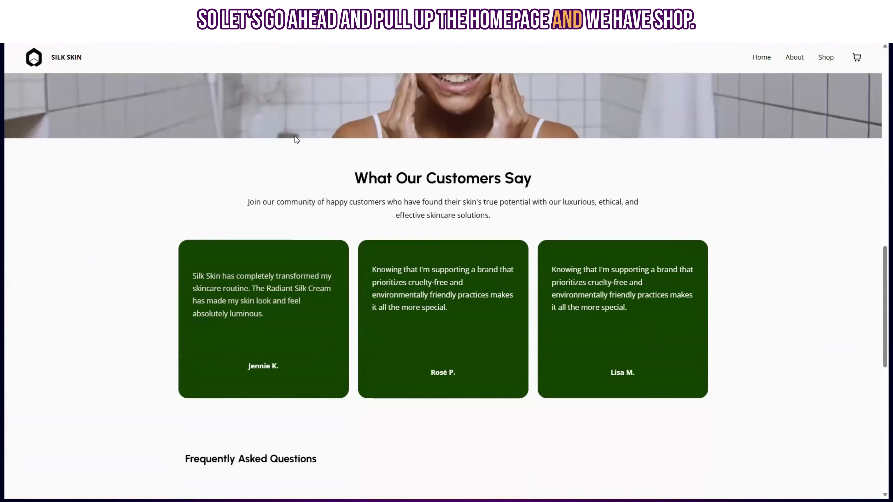
scroll(294, 138, "up", 4)
left_click(826, 57)
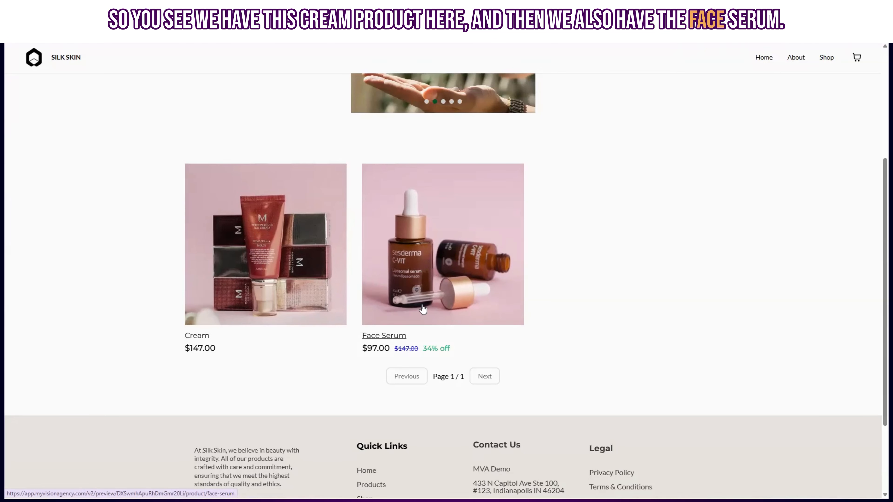
left_click(443, 259)
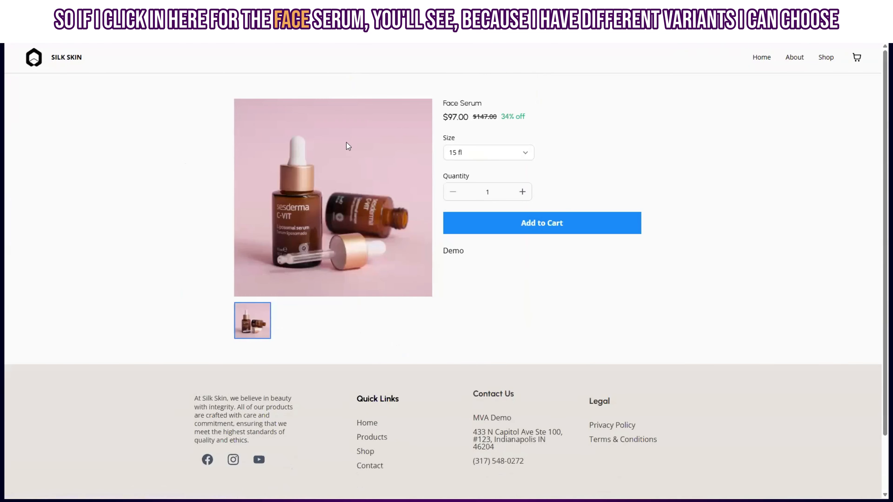
left_click(472, 153)
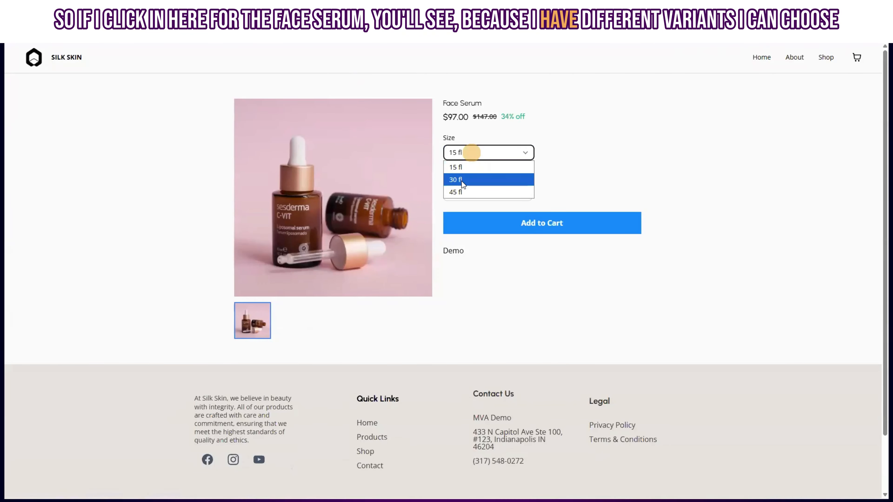
left_click(601, 101)
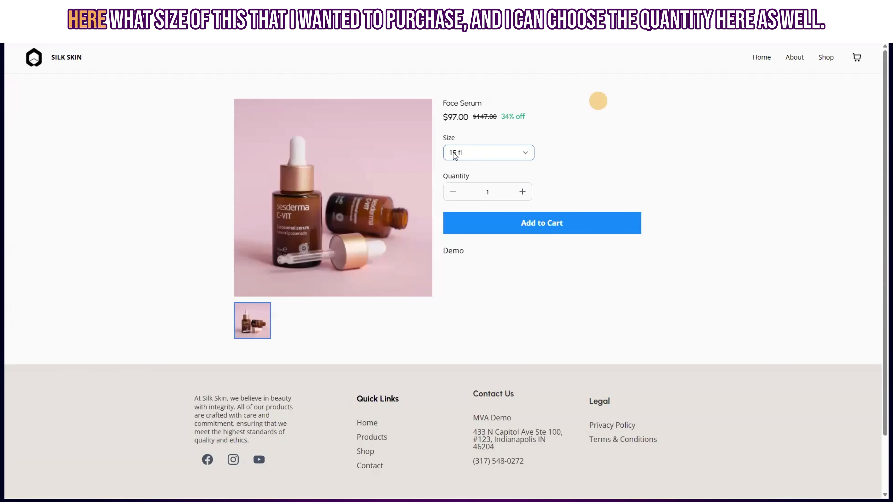
left_click(473, 153)
left_click(471, 177)
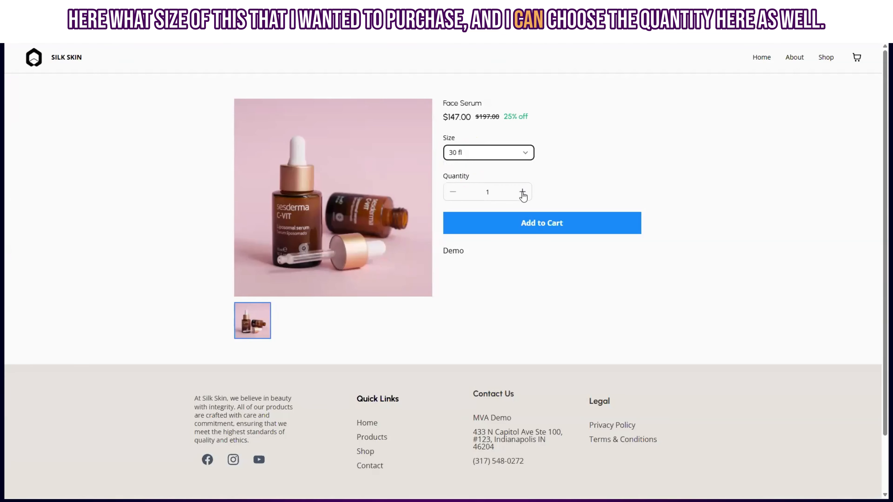
left_click(553, 224)
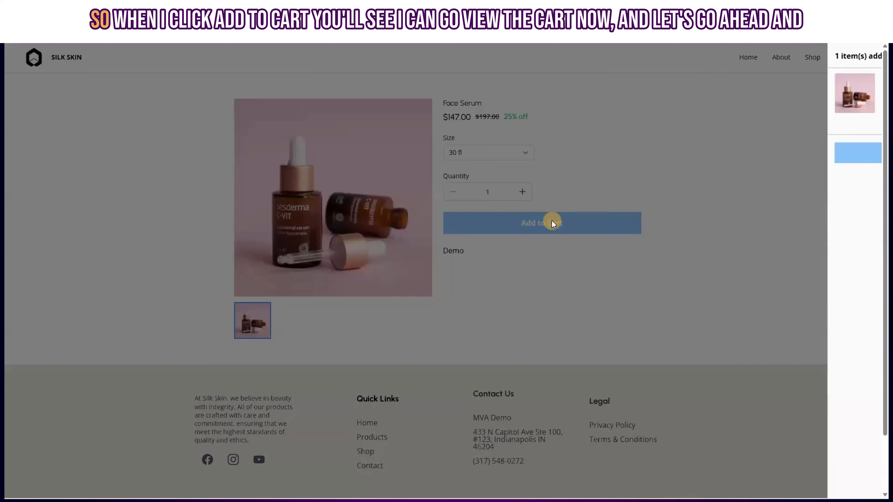
left_click(801, 156)
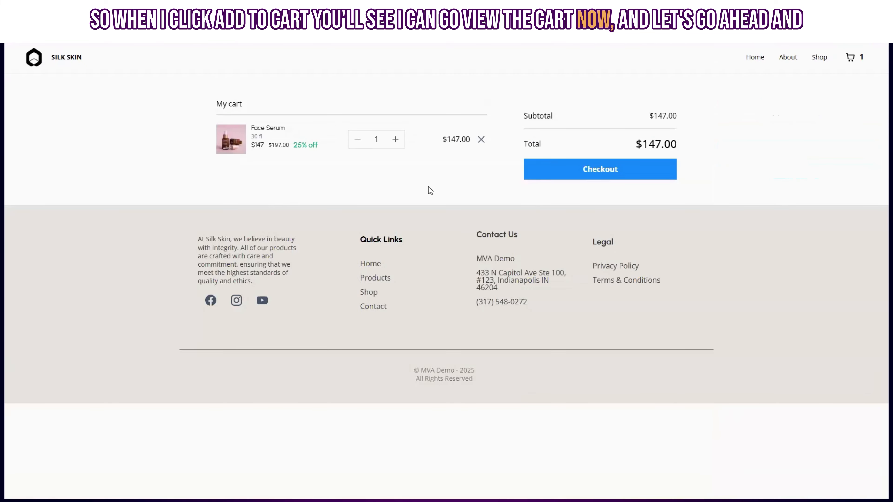
left_click(604, 176)
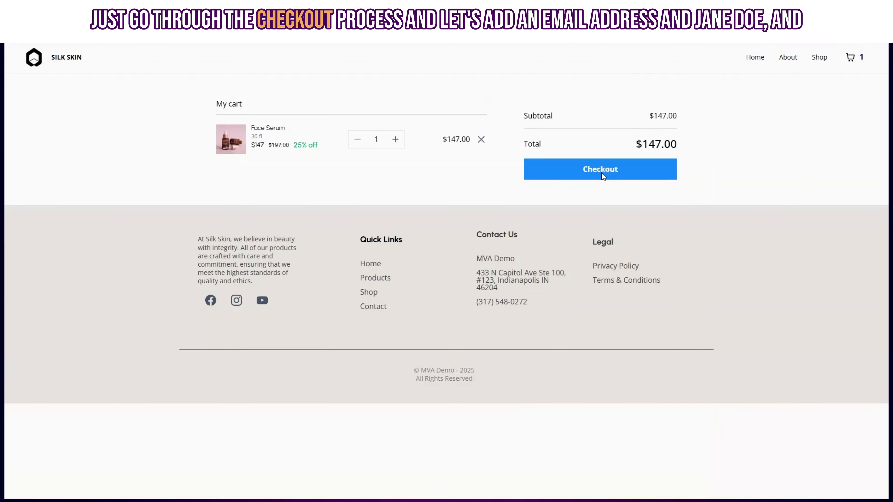
- Fill in the checkout contact and shipping details: email, full name, phone and ZIP code
left_click(218, 143)
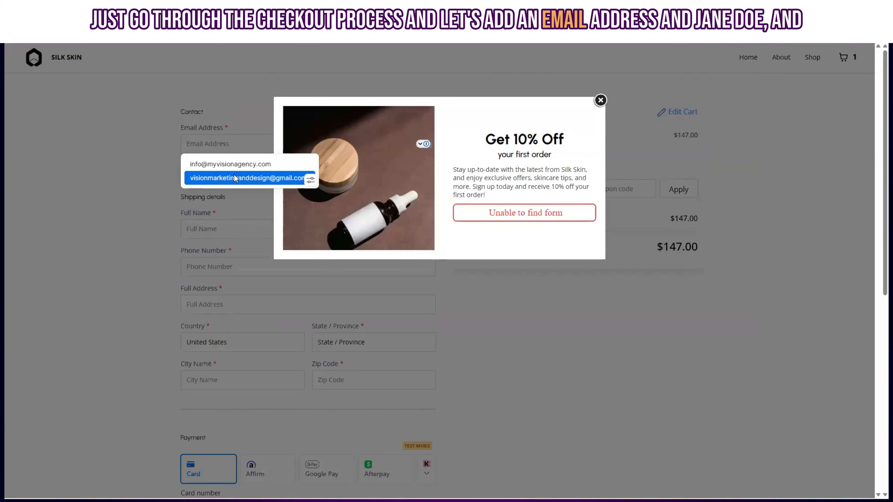
left_click(233, 178)
left_click(235, 228)
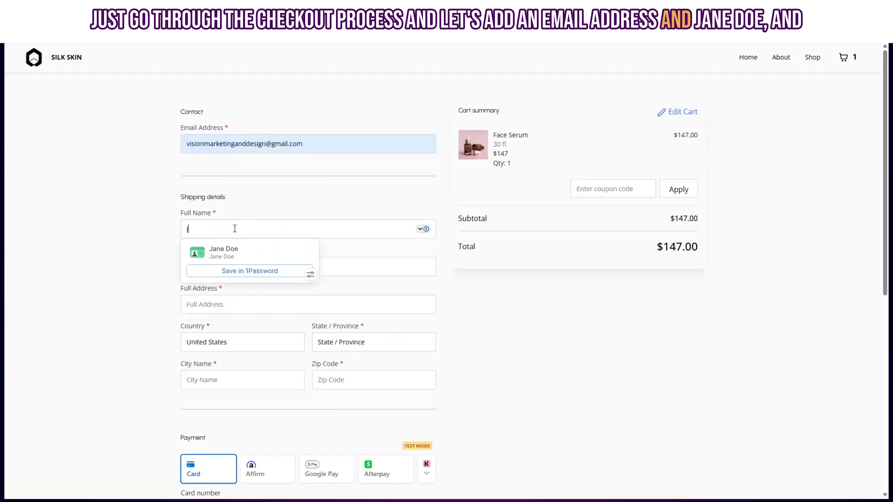
type("Jane Doe")
key("Tab")
type("8")
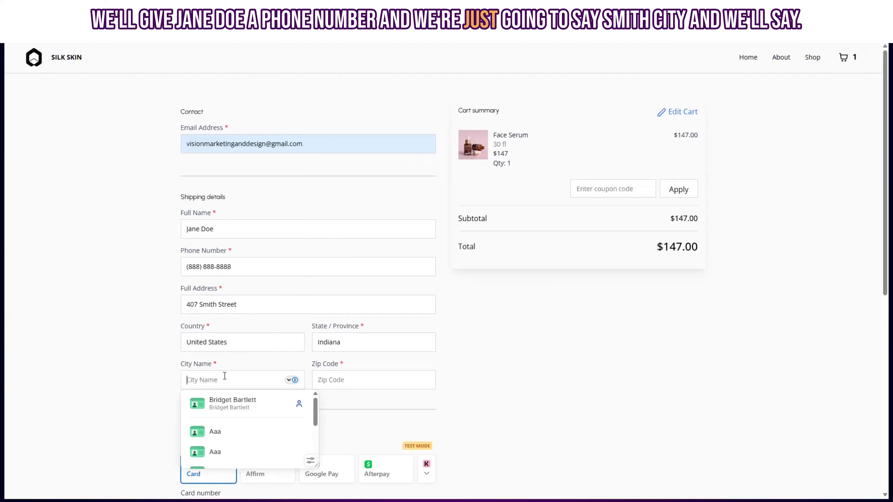
type("Smith")
left_click(349, 383)
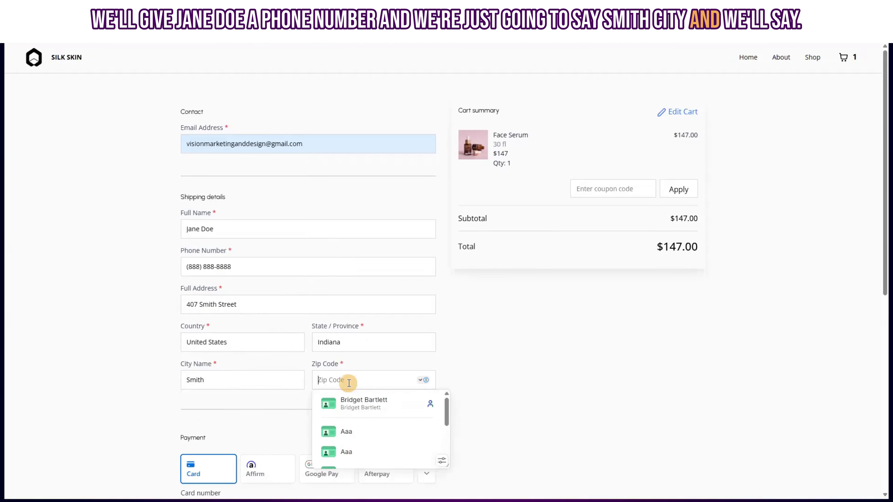
type("462")
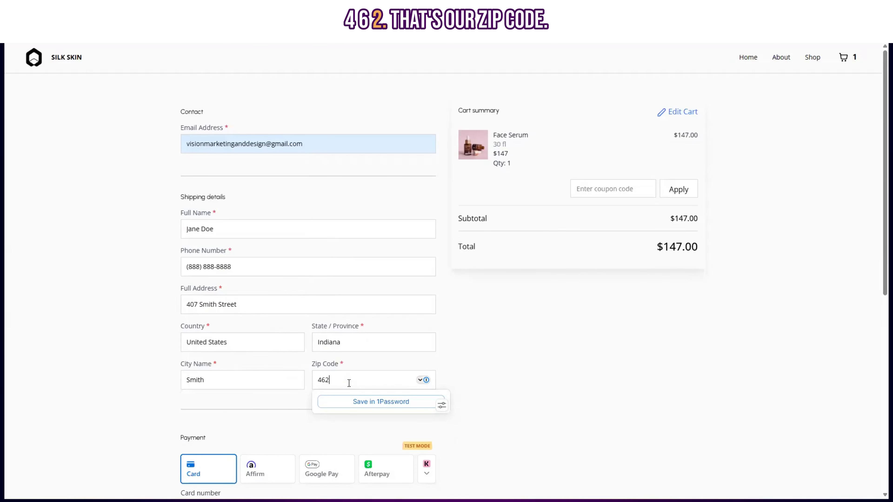
left_click(505, 369)
scroll(504, 365, "down", 5)
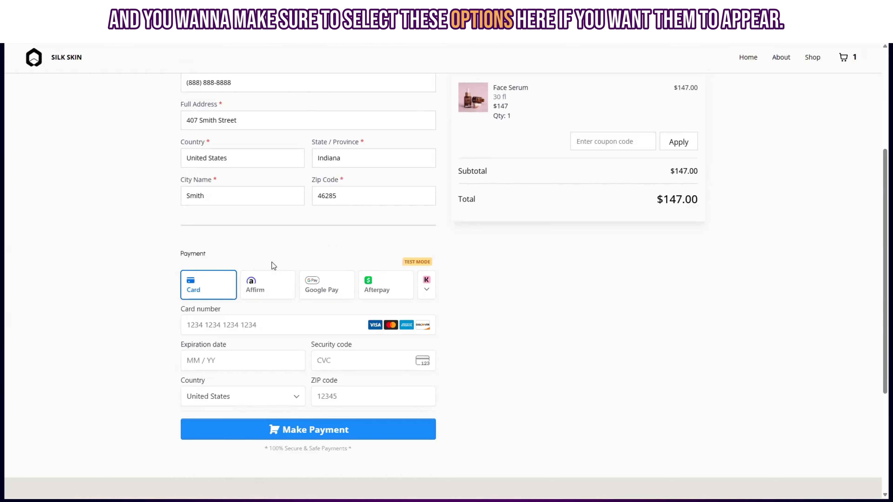
left_click(202, 327)
left_click(91, 278)
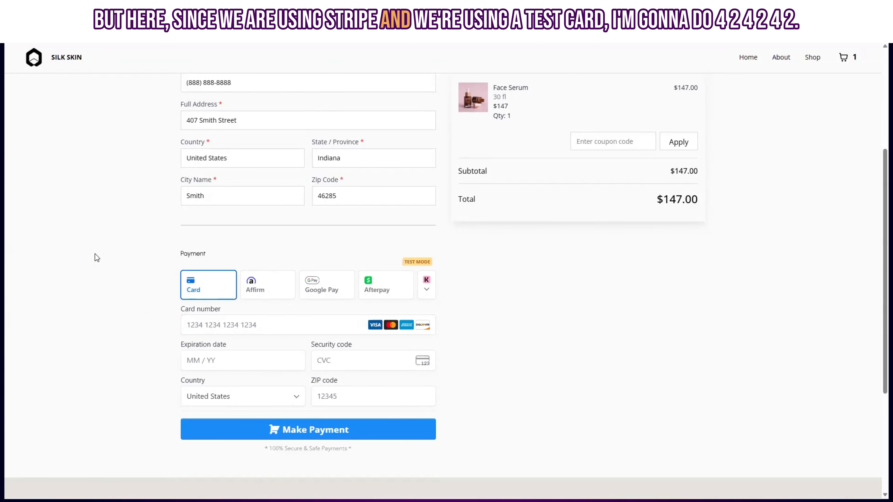
left_click(200, 324)
type("42424242424242")
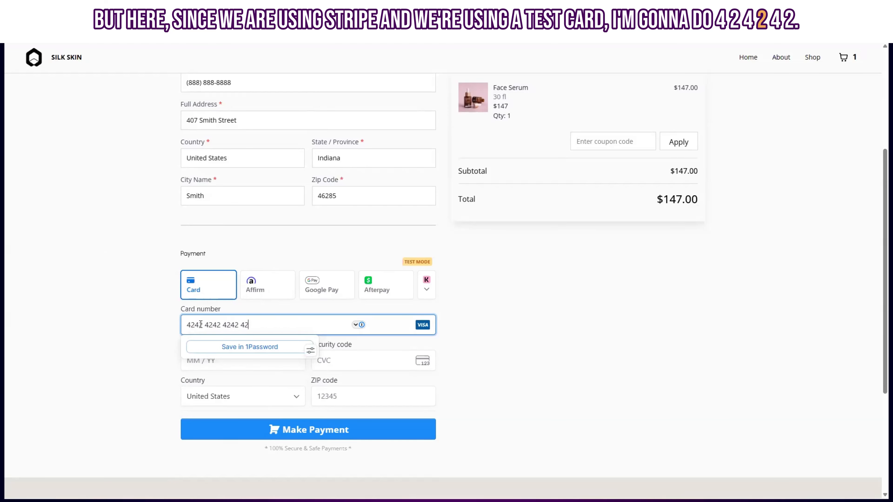
type("42")
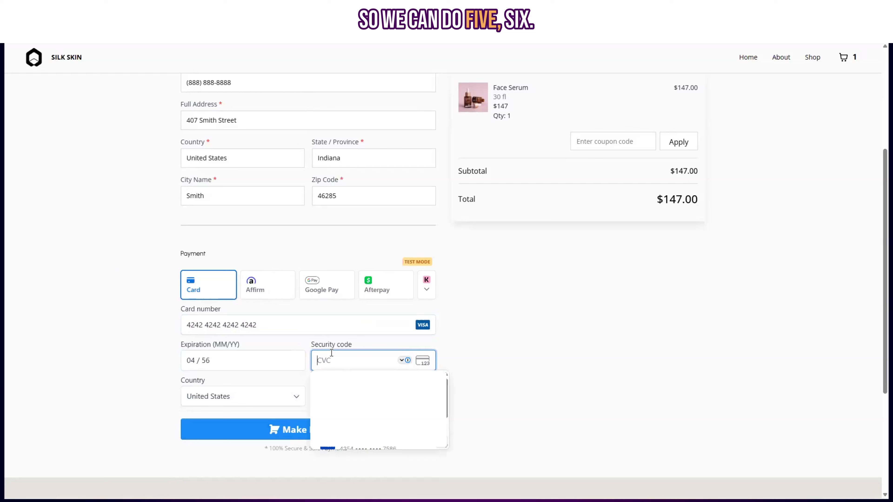
type("0456111")
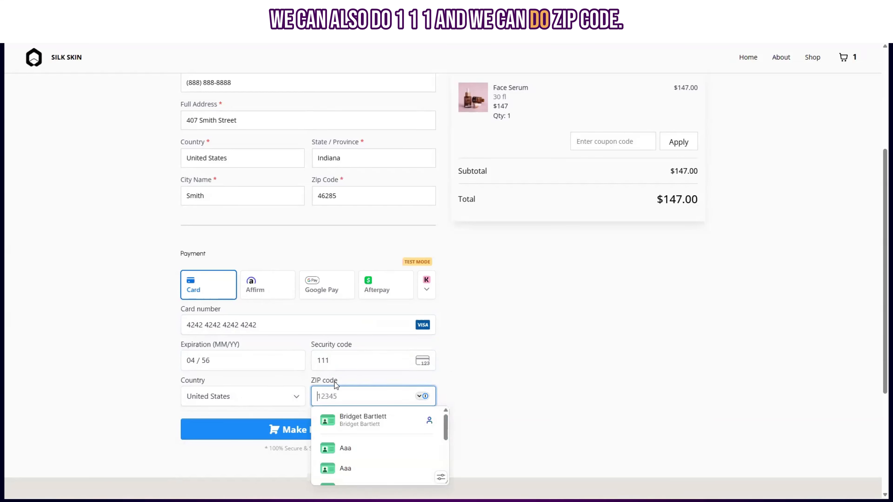
type("46185")
left_click(311, 434)
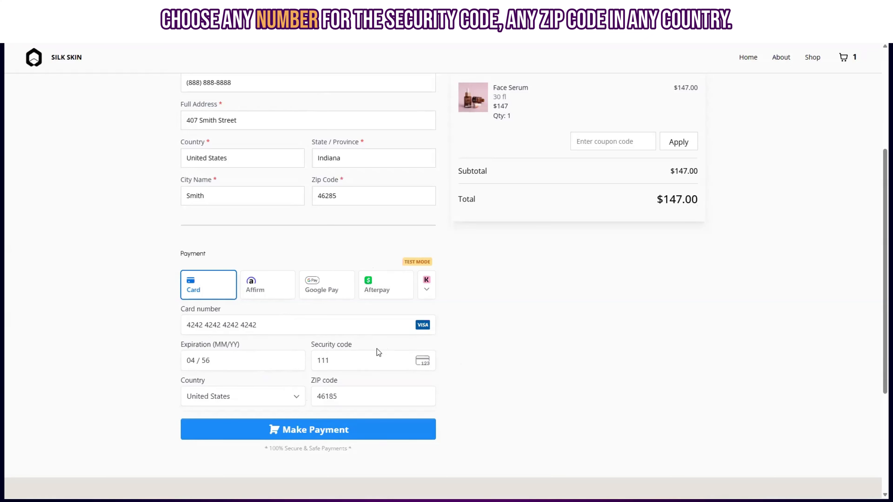
- Pay for the order, then open the newest $147.00 order via Payments > Orders > View Order
left_click(308, 432)
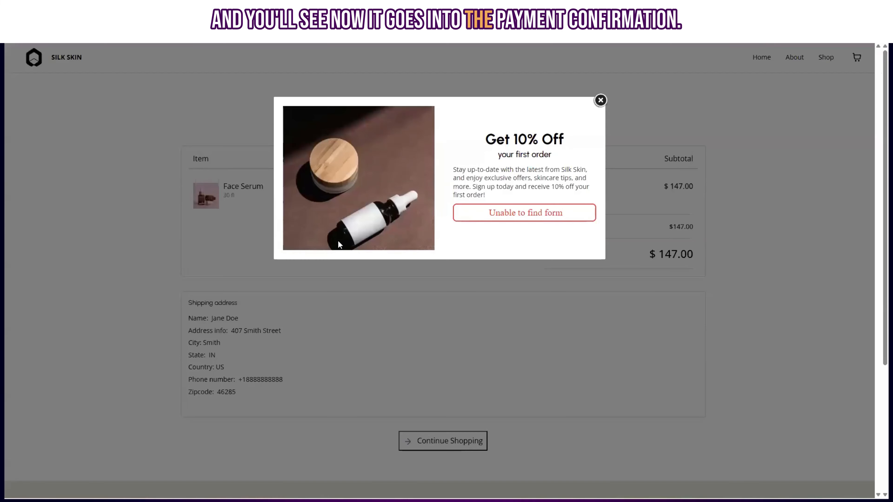
left_click(601, 99)
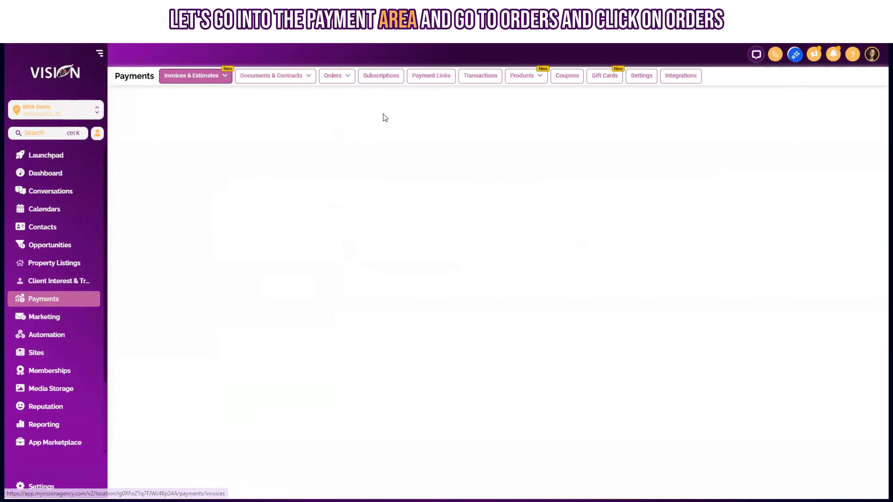
left_click(333, 76)
left_click(325, 92)
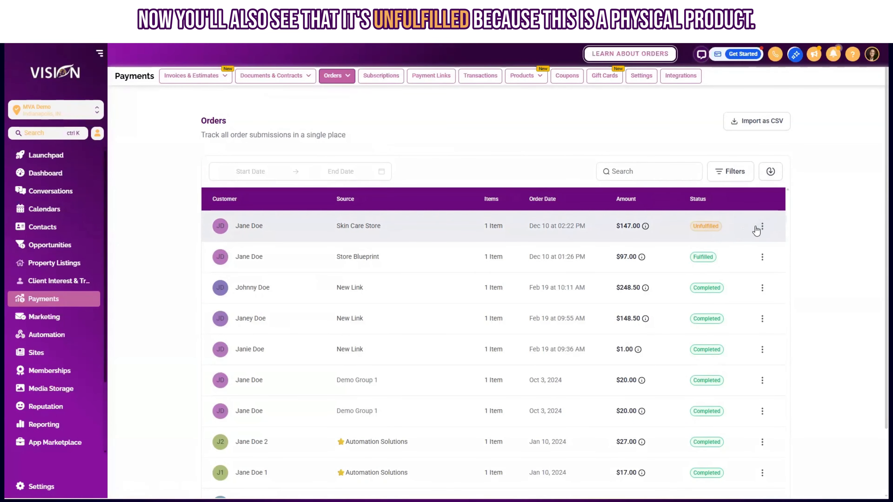
left_click(764, 227)
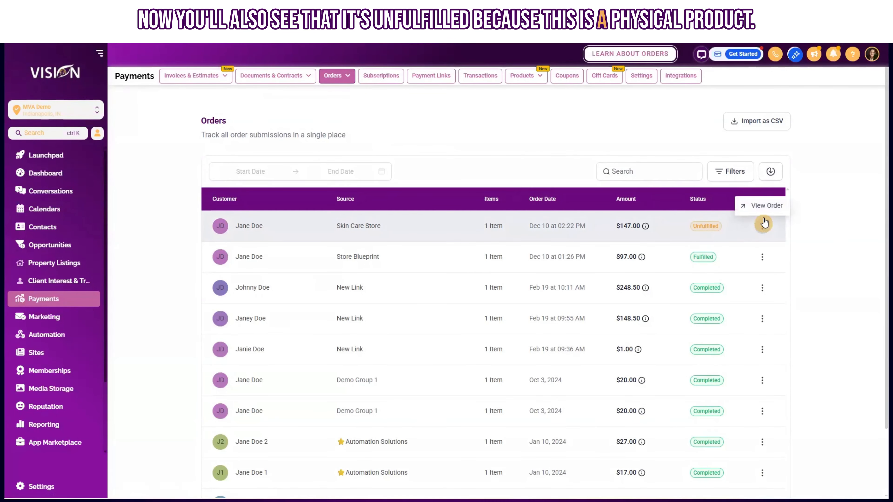
left_click(765, 206)
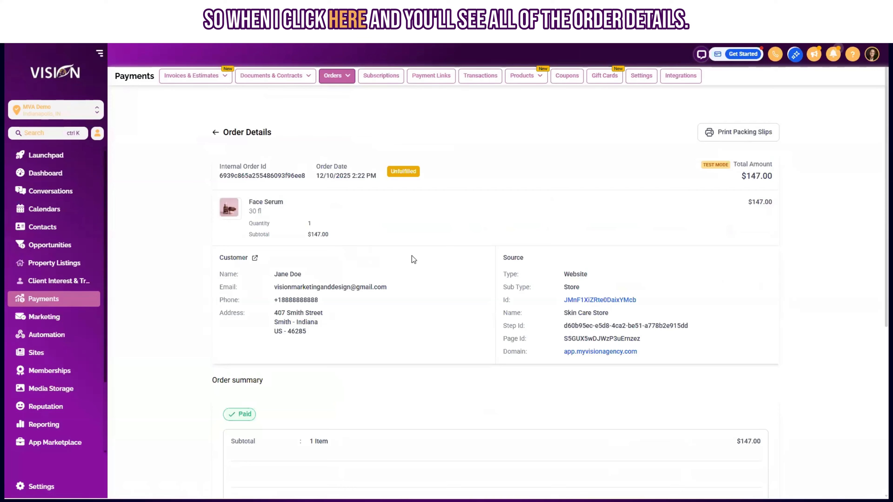
- Save the order's packing slip as a PDF, view it, and scroll to Fulfill Items
scroll(421, 236, "down", 8)
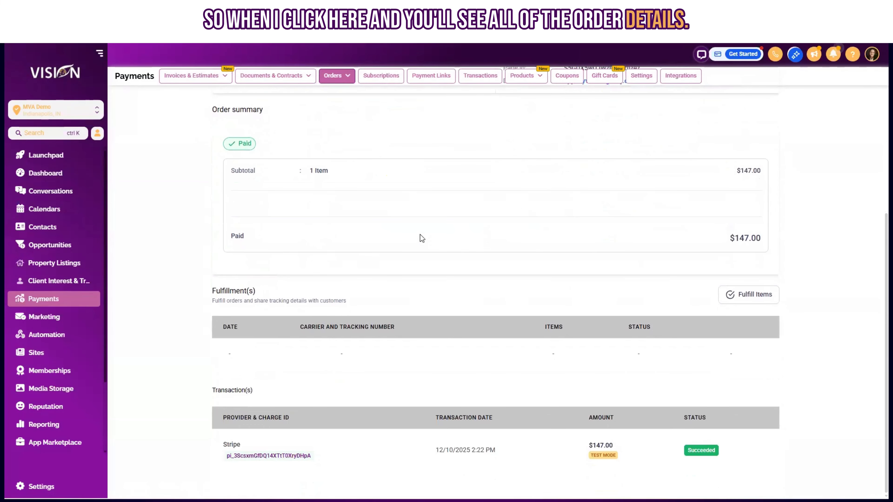
scroll(636, 261, "up", 8)
left_click(720, 136)
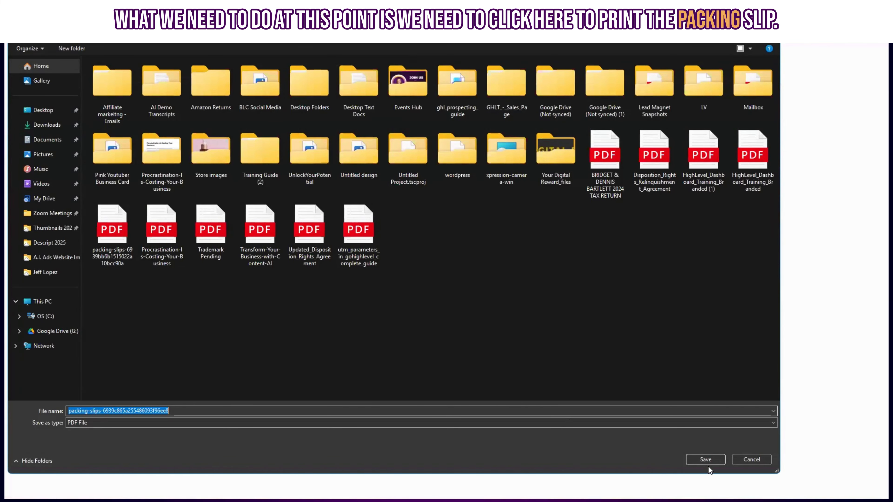
left_click(707, 459)
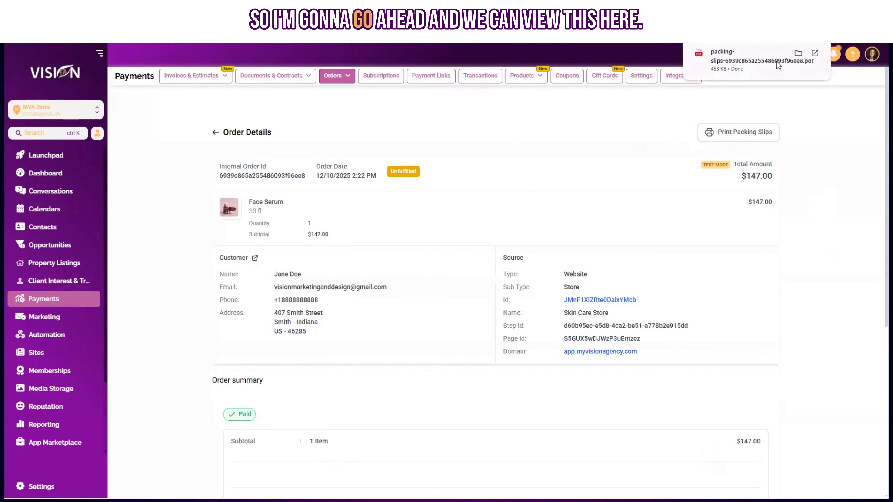
left_click(817, 53)
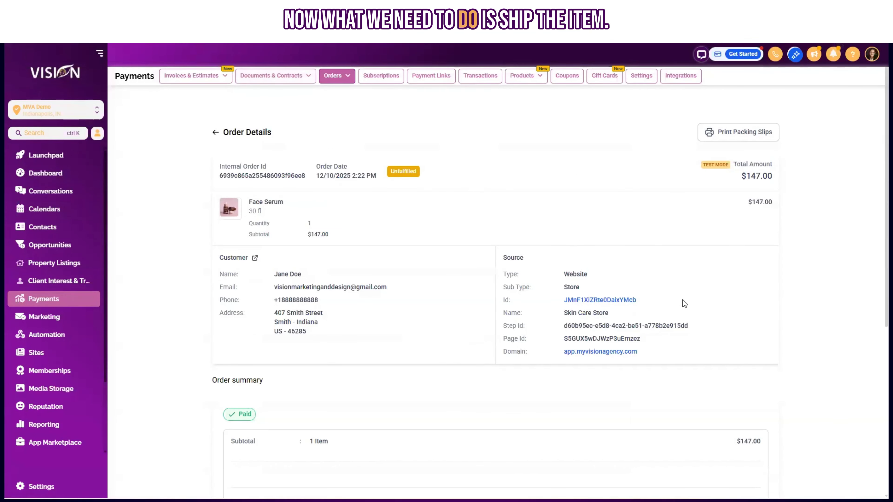
scroll(682, 301, "down", 7)
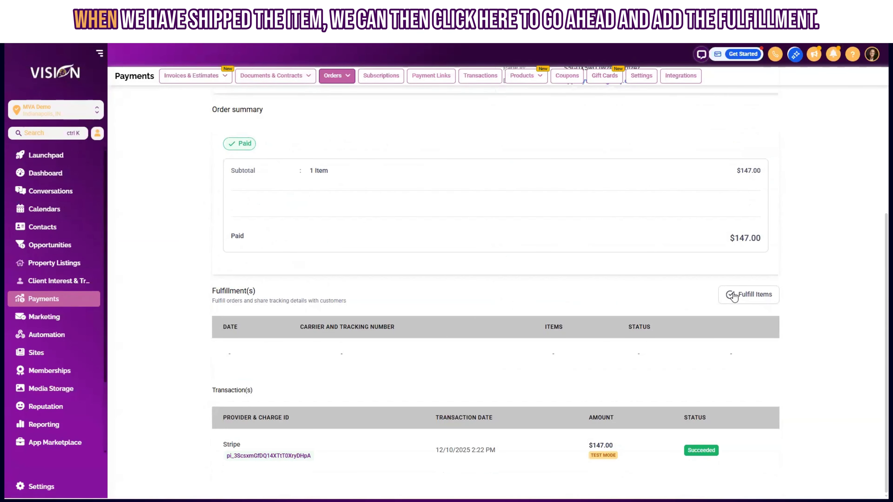
- Fulfill the Face Serum item after reviewing the tracking number, carrier and URL fields, and save
left_click(751, 299)
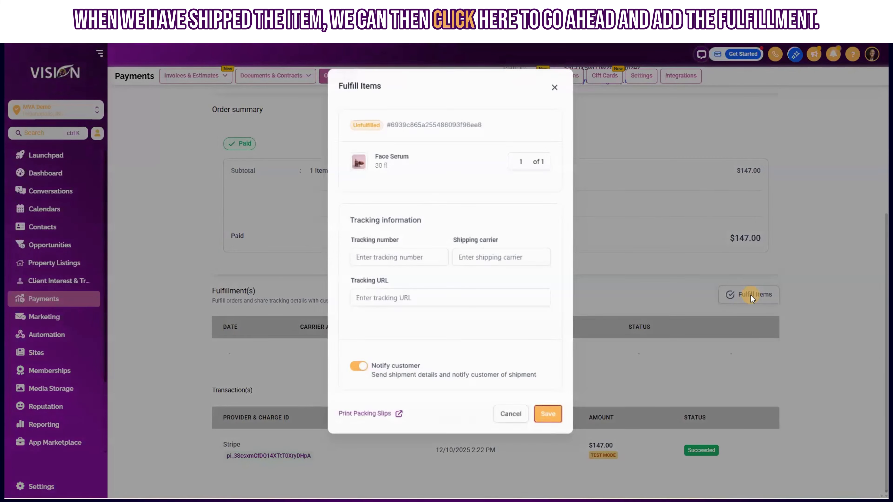
left_click(413, 255)
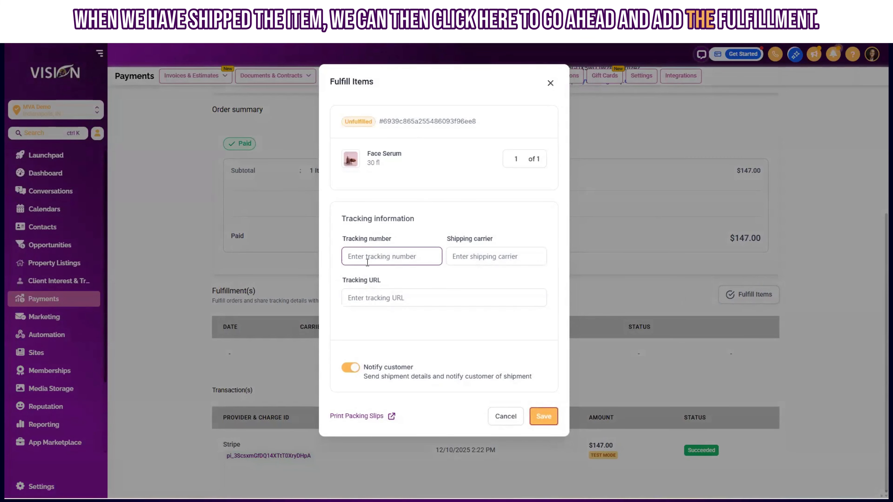
left_click(495, 256)
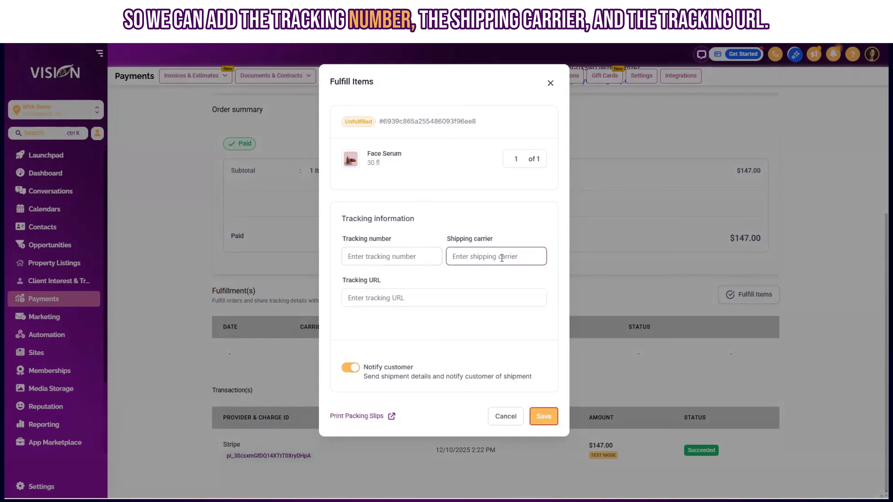
left_click(371, 297)
left_click(388, 344)
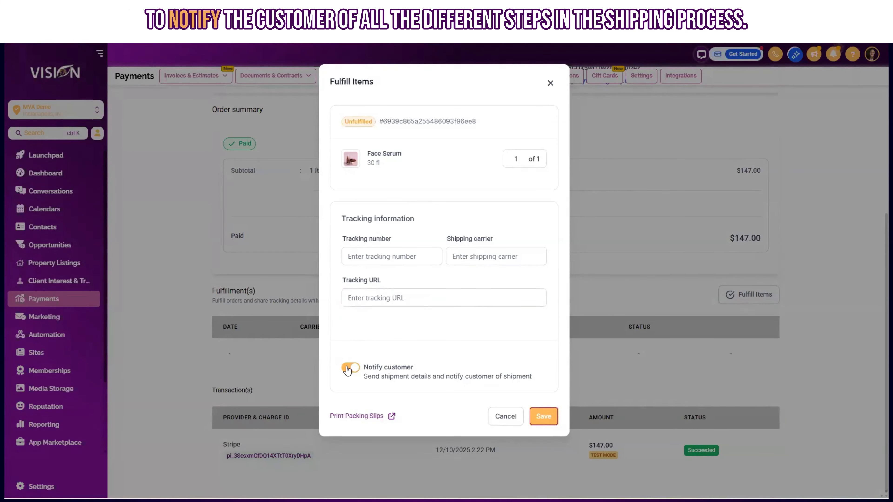
left_click(544, 417)
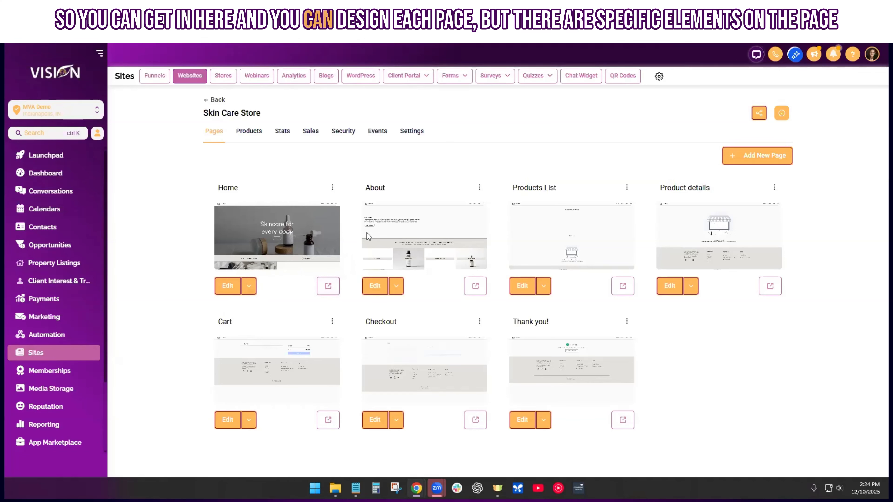
- Open the About page in the site editor and switch to the Products List page
left_click(397, 287)
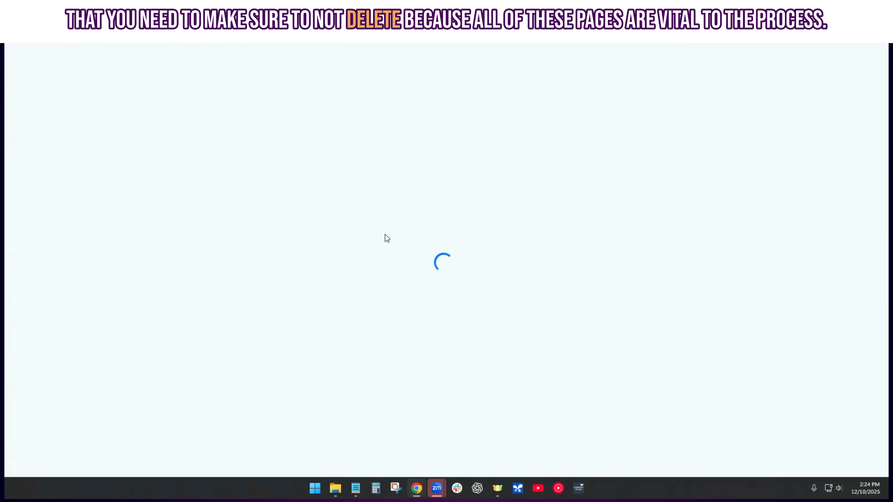
scroll(367, 287, "down", 5)
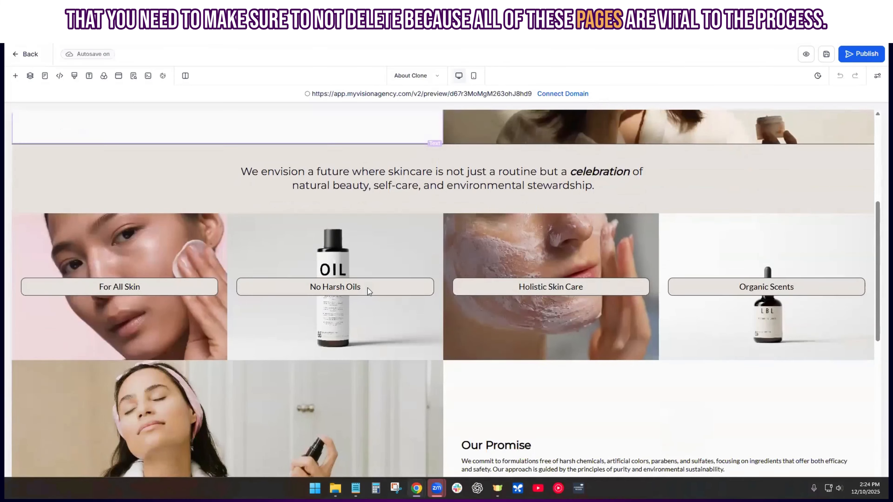
scroll(368, 288, "down", 10)
scroll(342, 176, "up", 10)
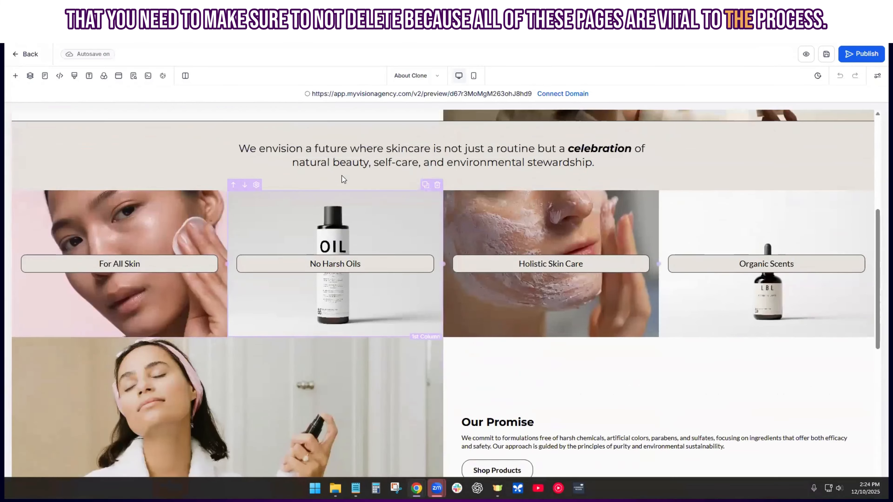
scroll(341, 175, "up", 6)
left_click(415, 74)
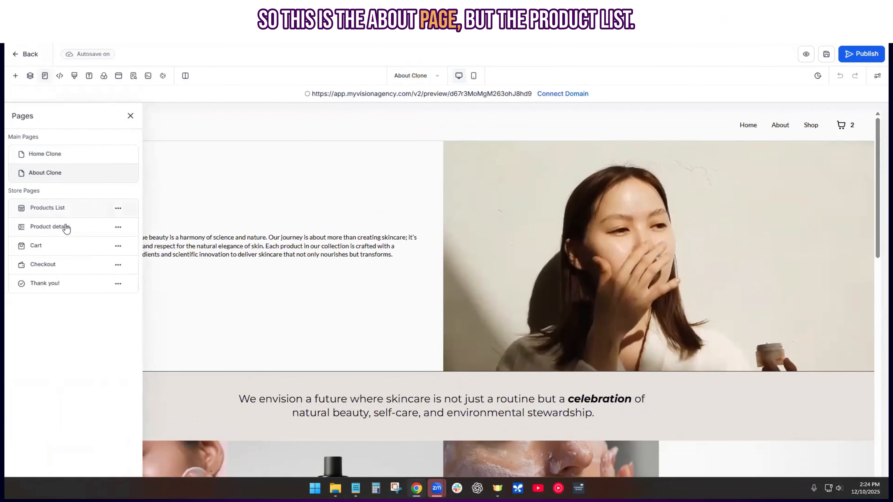
left_click(58, 208)
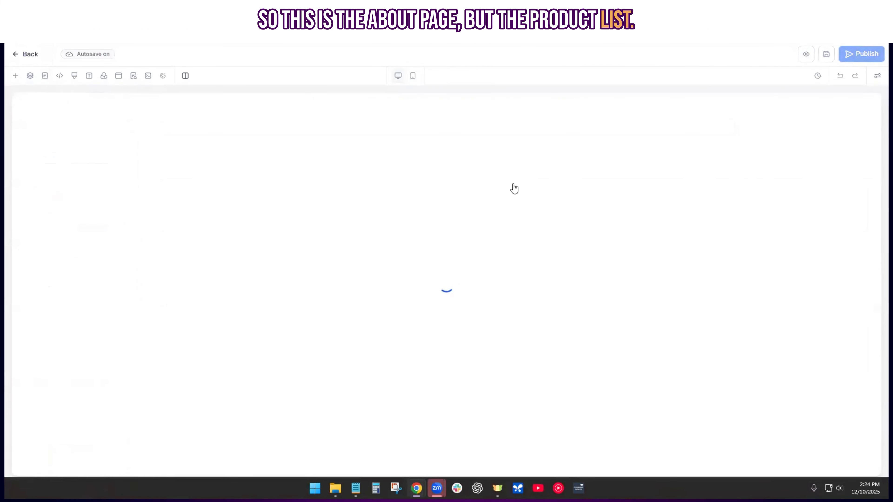
- Review the image slider and product list element settings, then bring up the pages list
left_click(471, 289)
scroll(457, 383, "down", 8)
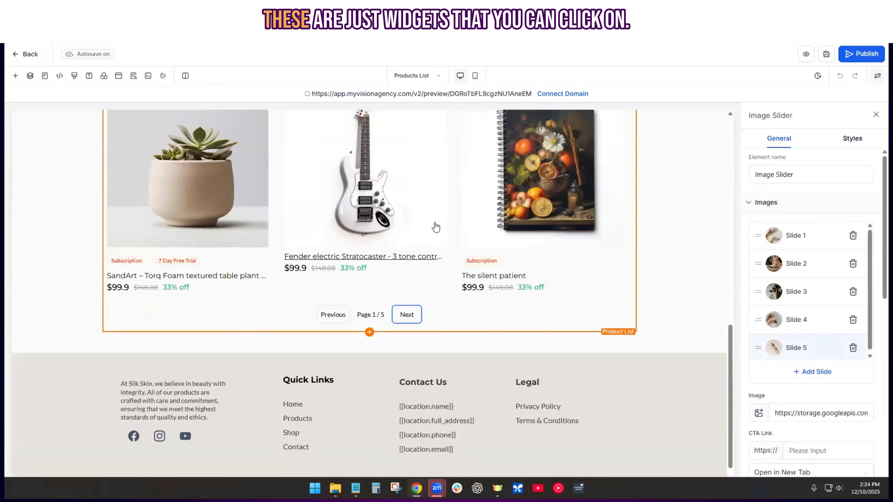
left_click(435, 227)
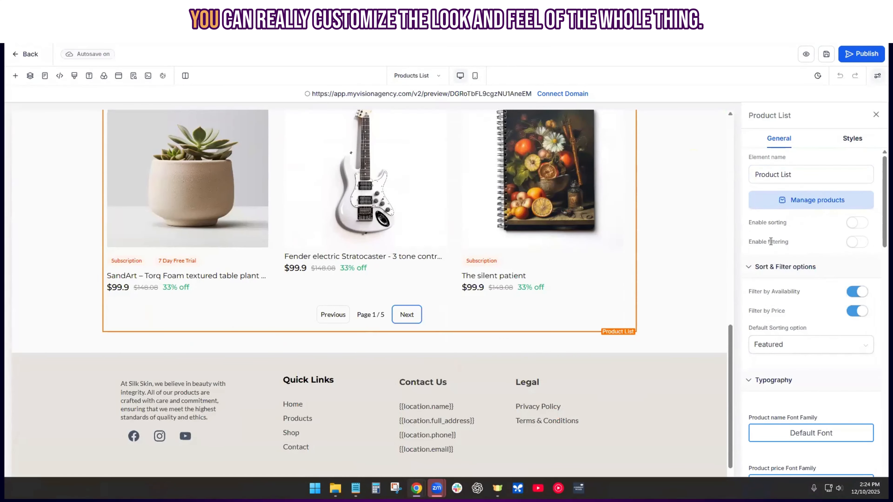
scroll(851, 247, "down", 5)
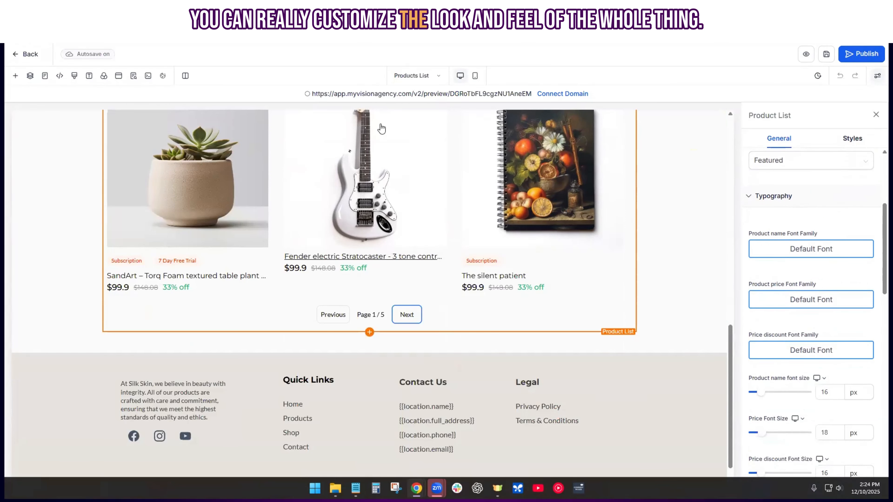
left_click(414, 76)
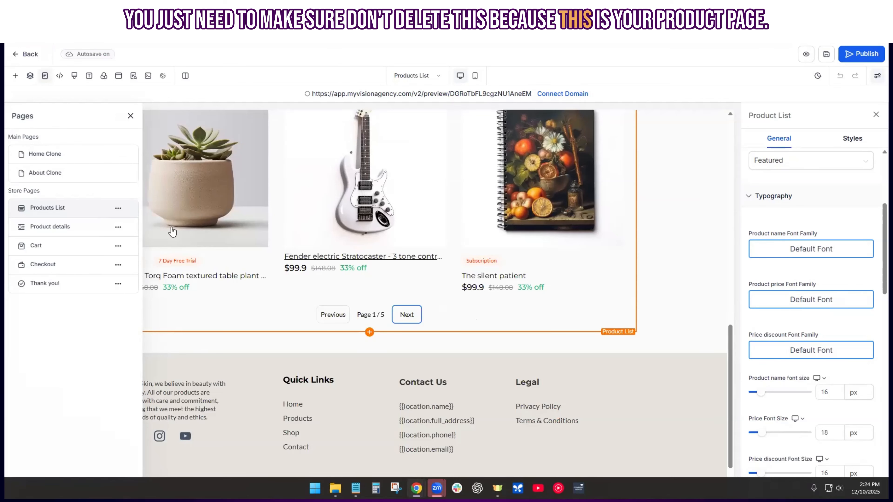
- View the Product Detail element's settings on the Product details page, then leave the editor
left_click(63, 227)
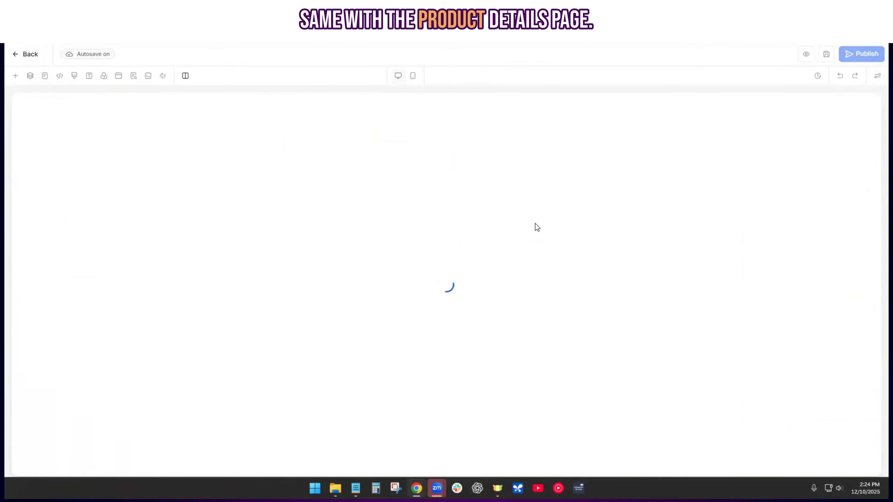
left_click(679, 231)
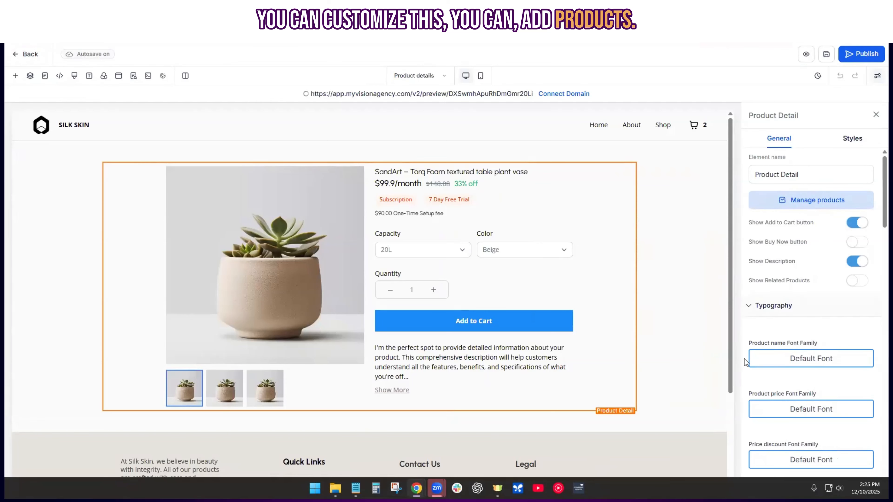
left_click(416, 75)
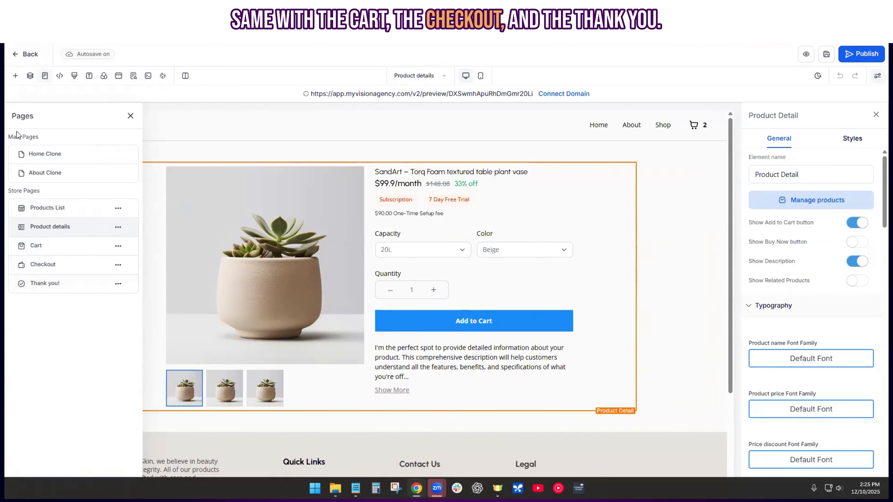
left_click(28, 53)
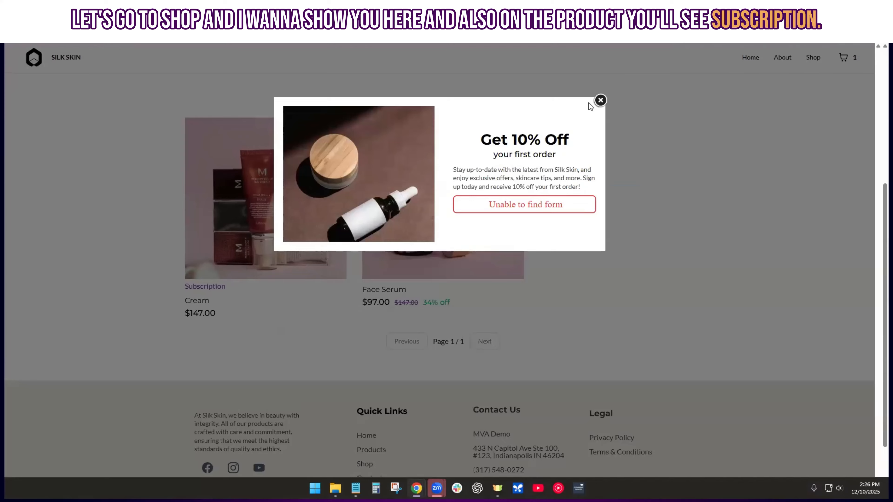
- Dismiss the Get 10% Off popup and add the Cream product to the cart
left_click(601, 101)
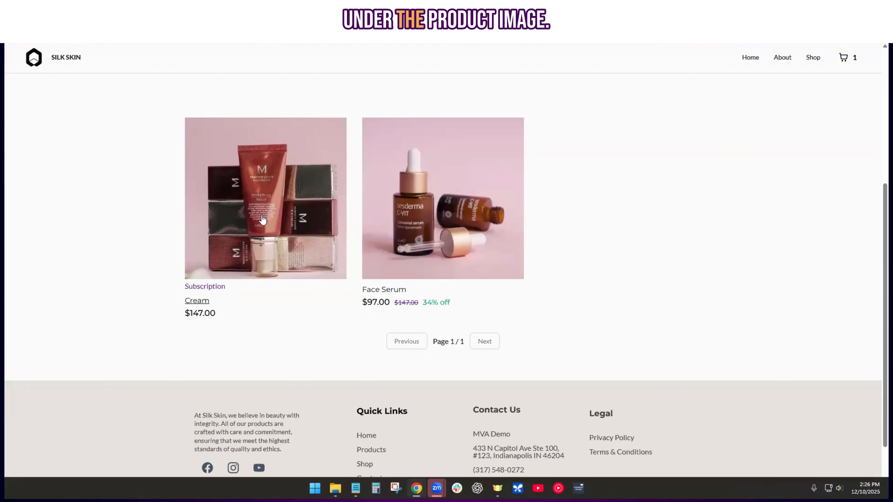
left_click(234, 246)
left_click(550, 203)
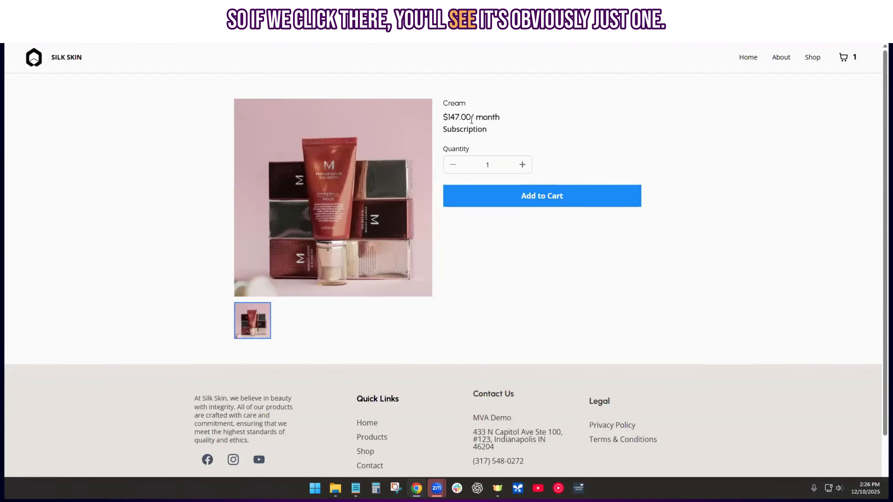
left_click(544, 200)
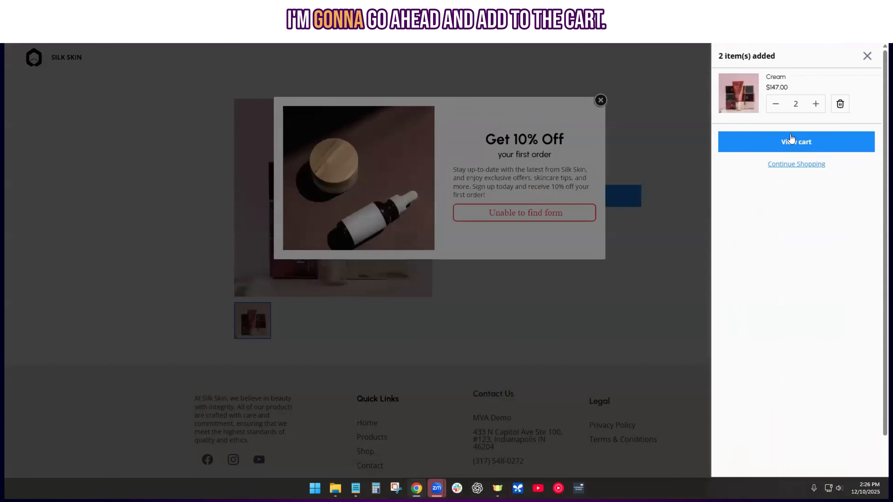
- Reduce the Cream quantity to 1 in the cart and proceed to checkout
left_click(809, 143)
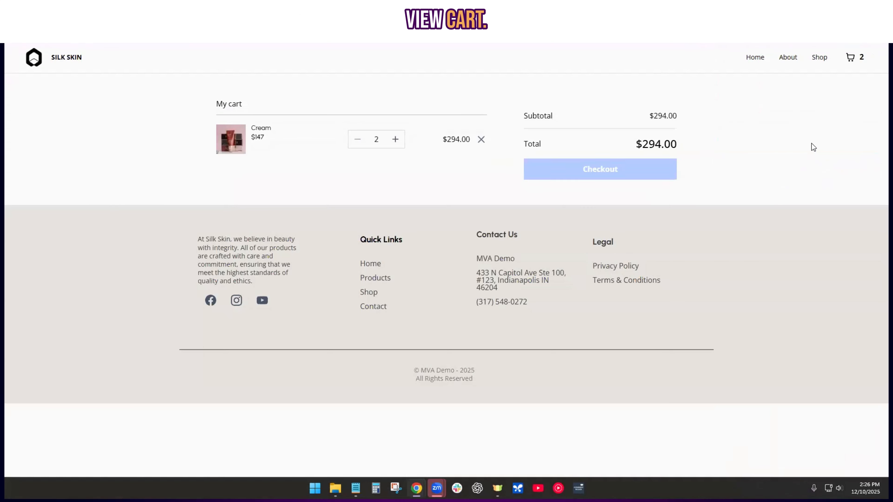
left_click(358, 141)
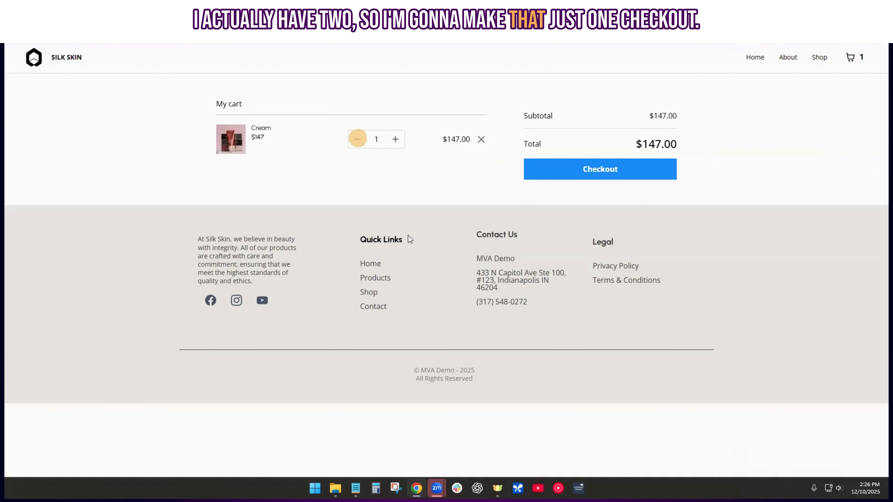
left_click(602, 171)
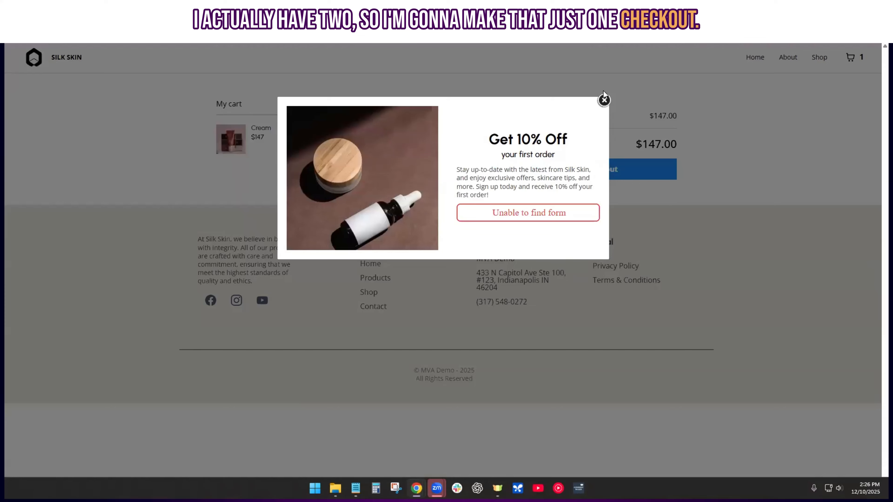
left_click(604, 100)
left_click(603, 171)
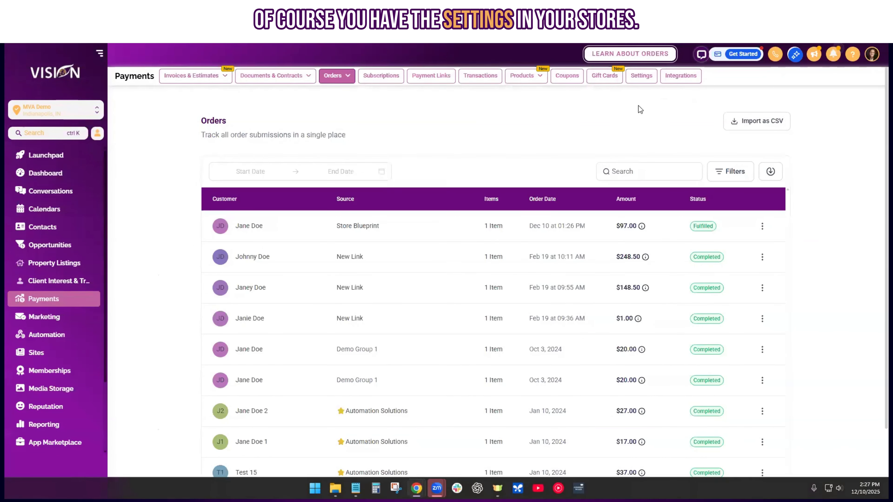
- Create a new workflow using Start from Scratch
left_click(642, 77)
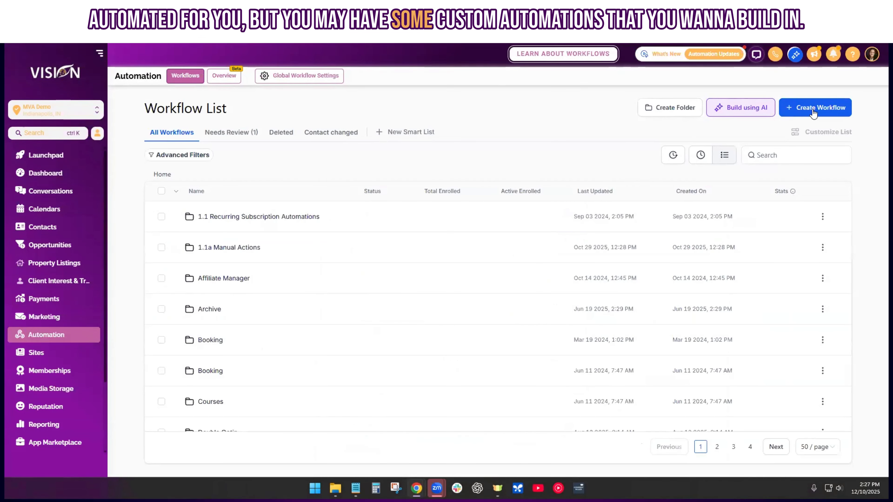
left_click(804, 107)
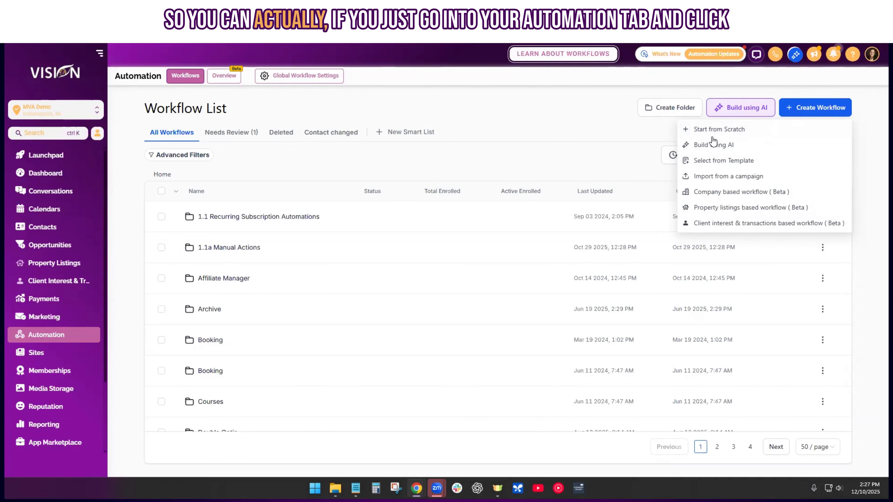
left_click(705, 130)
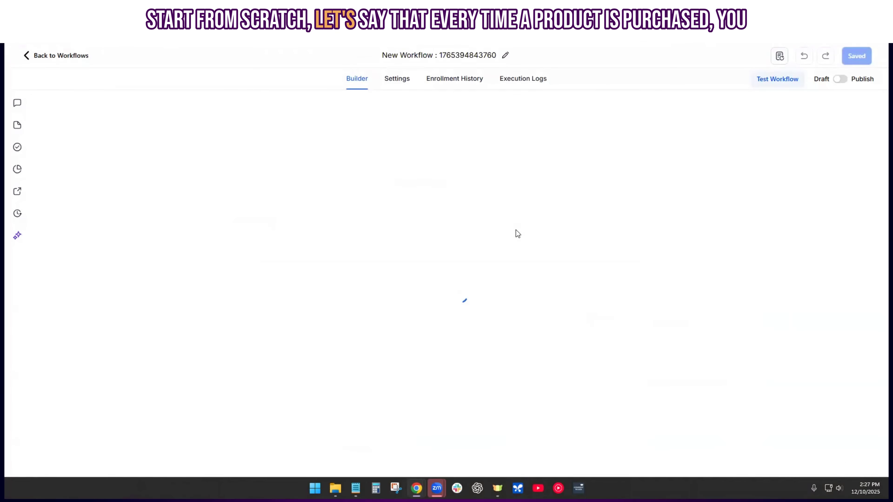
- Add an Order Submitted trigger to the workflow, found by searching 'order'
scroll(694, 270, "down", 2)
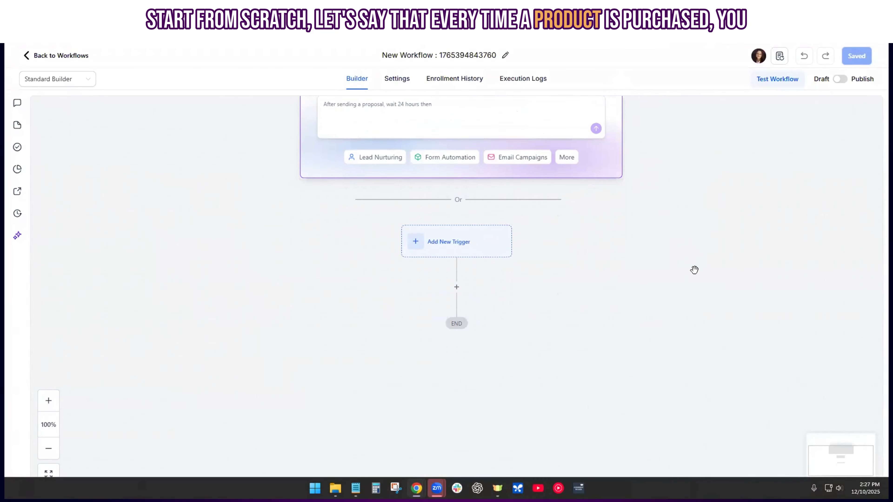
left_click(444, 247)
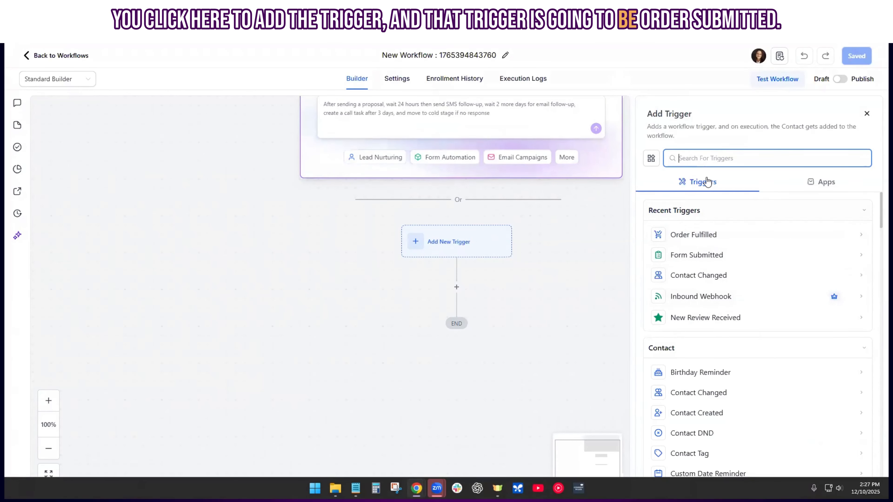
type("order")
left_click(700, 254)
- Filter the trigger to Global Product Is Face Serum and save it
left_click(503, 244)
left_click(529, 256)
left_click(538, 317)
left_click(711, 255)
left_click(697, 293)
left_click(756, 255)
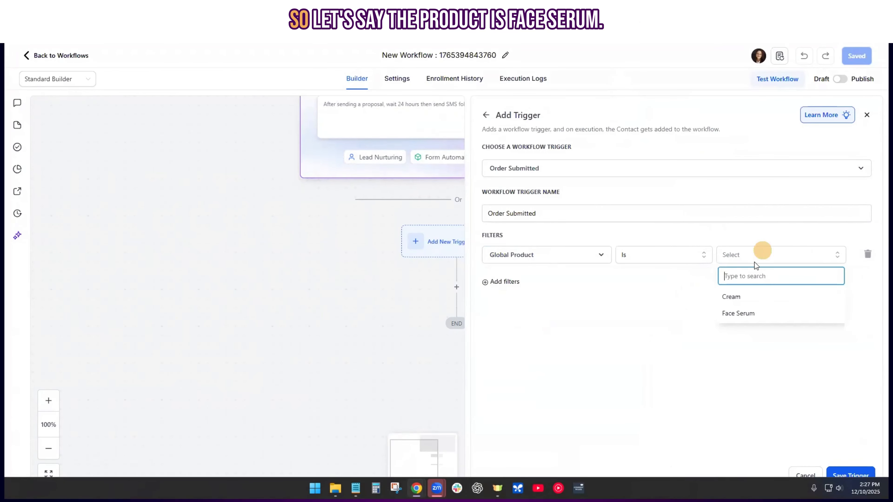
left_click(737, 315)
left_click(849, 472)
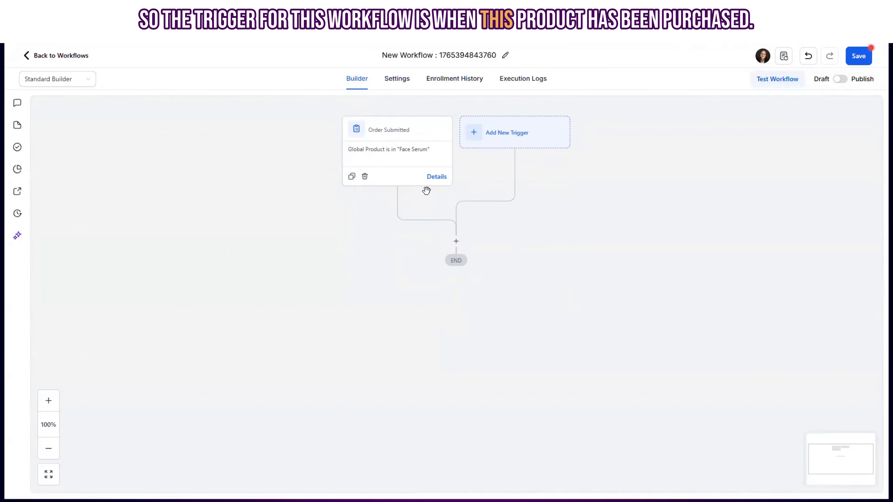
left_click(456, 242)
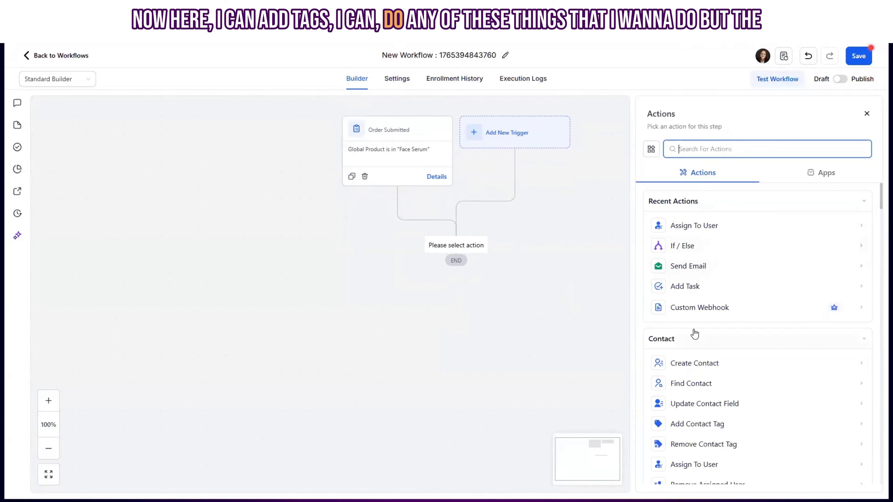
- Add a Send Email action with subject 'Here is conf'
scroll(727, 371, "down", 5)
scroll(725, 368, "down", 3)
scroll(724, 365, "up", 8)
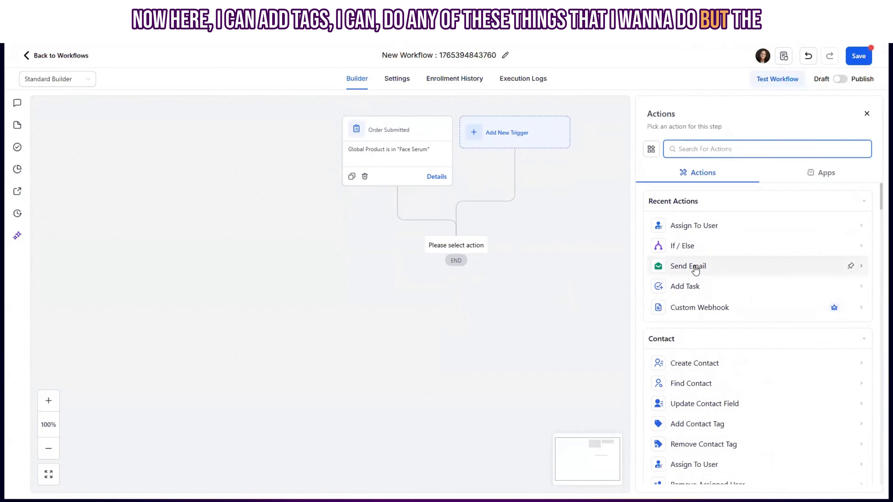
left_click(695, 266)
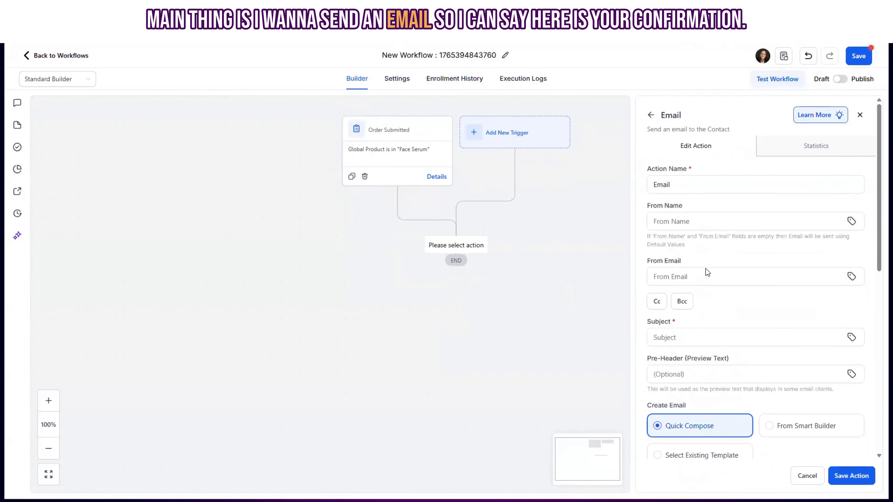
scroll(706, 270, "down", 4)
left_click(676, 199)
type("Here ")
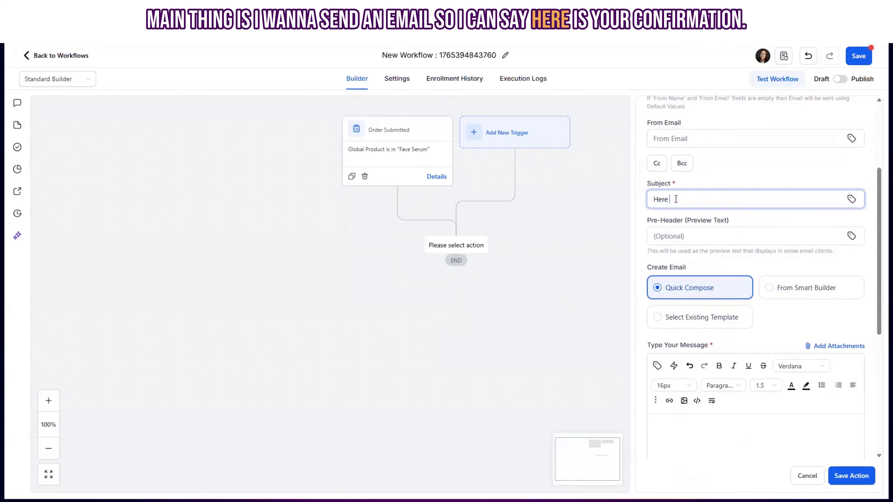
type("is confirma")
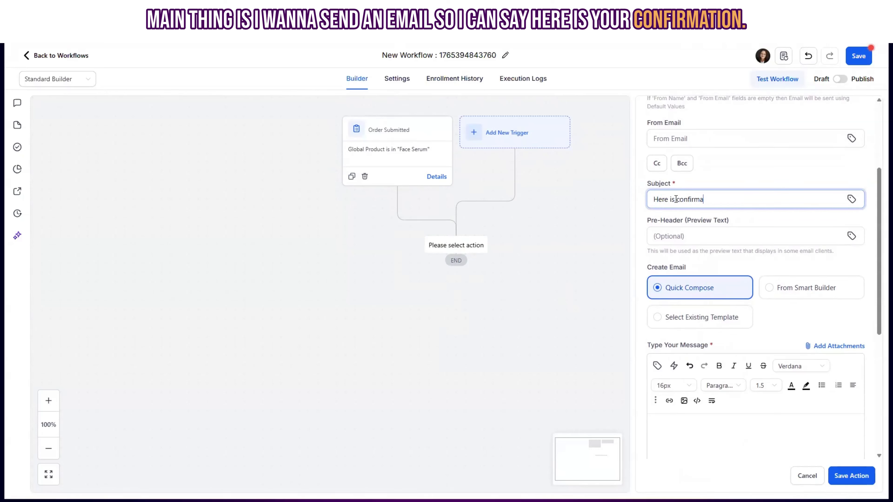
- Write the message greeting 'Hey there {{contact.first_name}},' followed by a new line
scroll(676, 199, "down", 4)
left_click(679, 240)
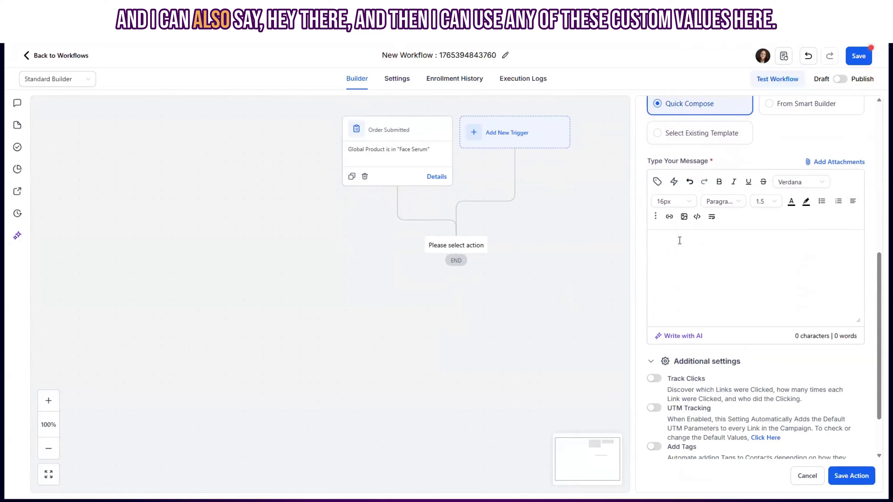
type("Hey there")
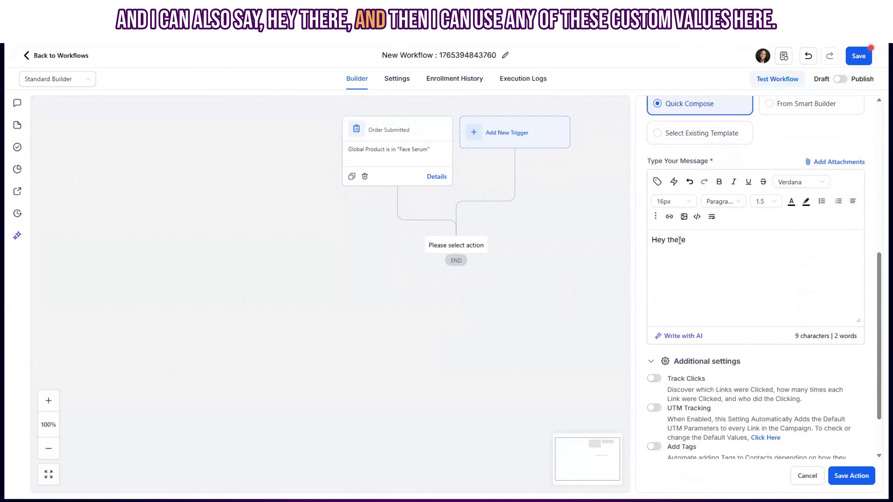
left_click(658, 182)
left_click(550, 103)
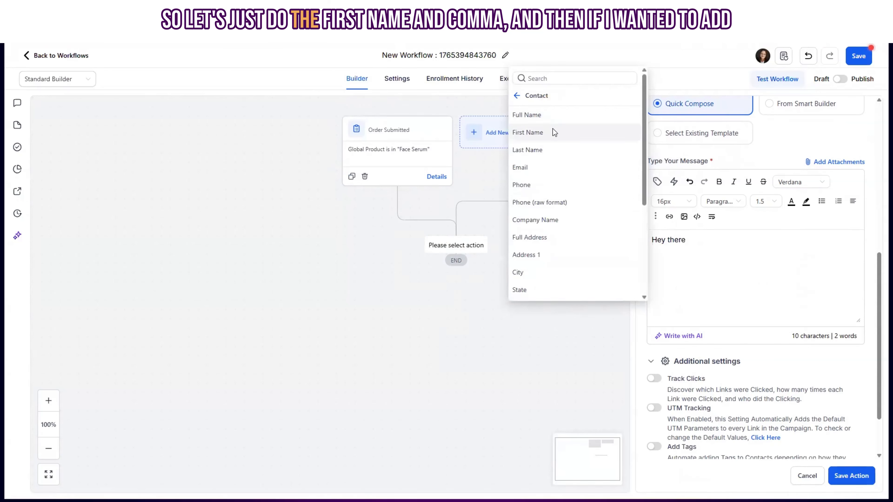
left_click(555, 133)
type(",")
key("Return")
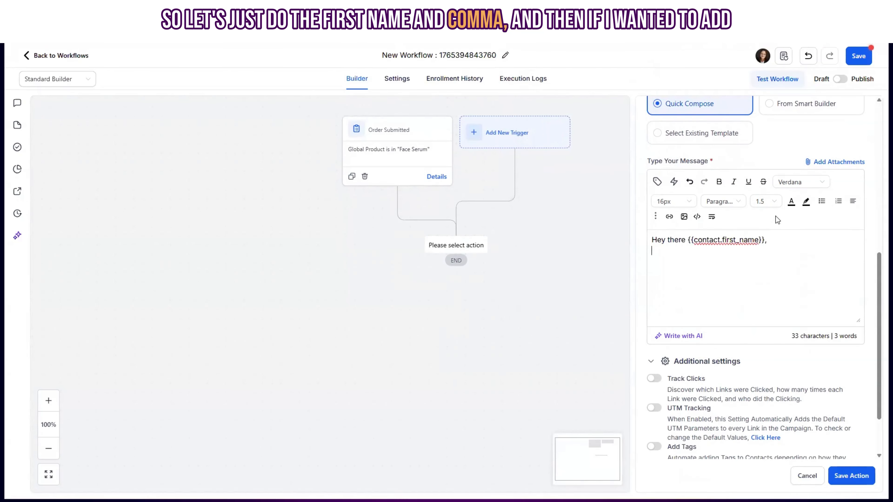
- Browse the order custom values, then save the Email action
left_click(658, 182)
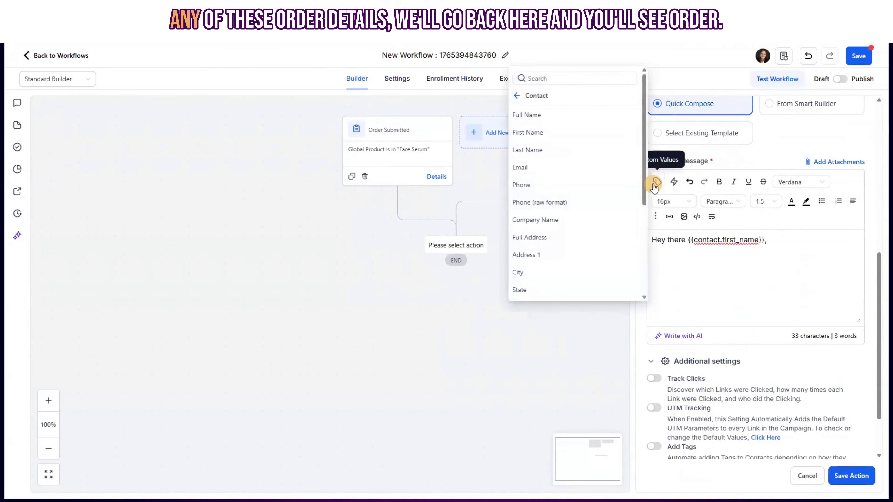
left_click(515, 97)
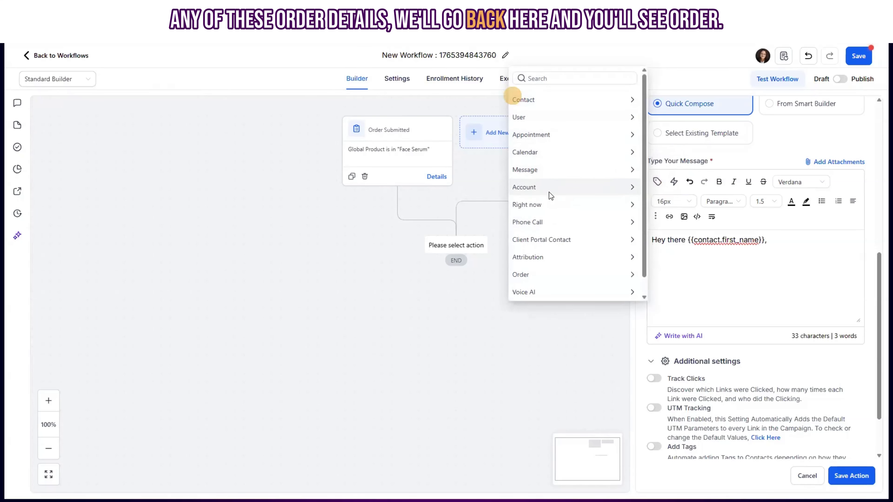
left_click(549, 275)
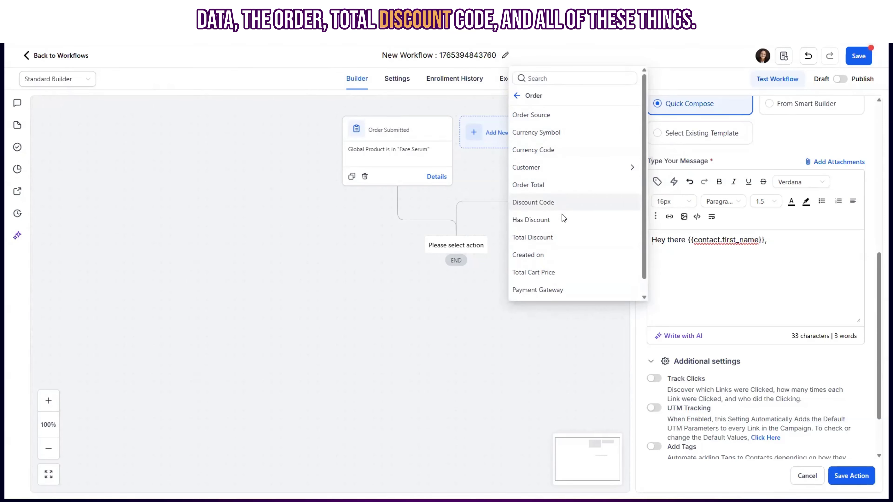
scroll(574, 266, "down", 1)
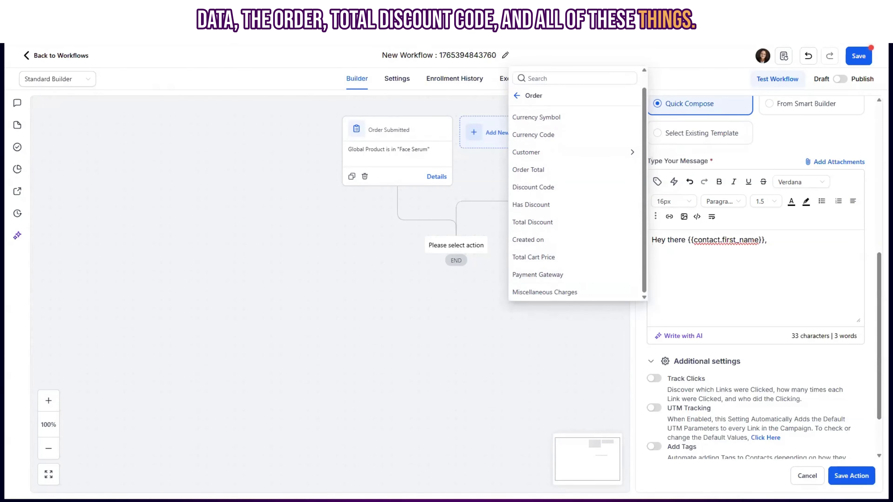
left_click(726, 279)
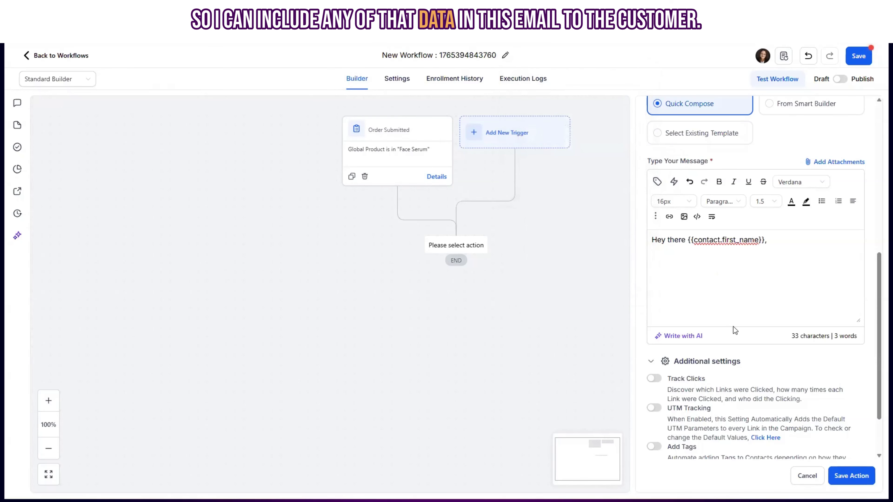
left_click(848, 473)
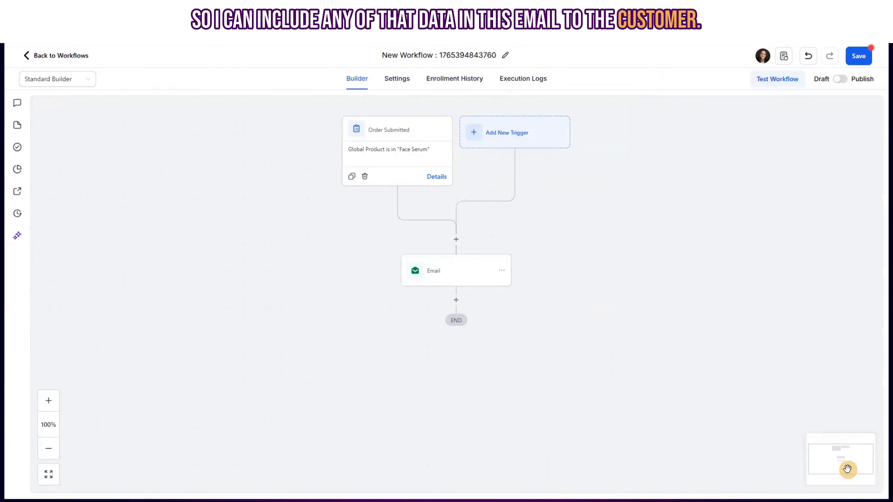
- Add a Send Internal Notification step after the Email, with type set to Email
left_click(455, 301)
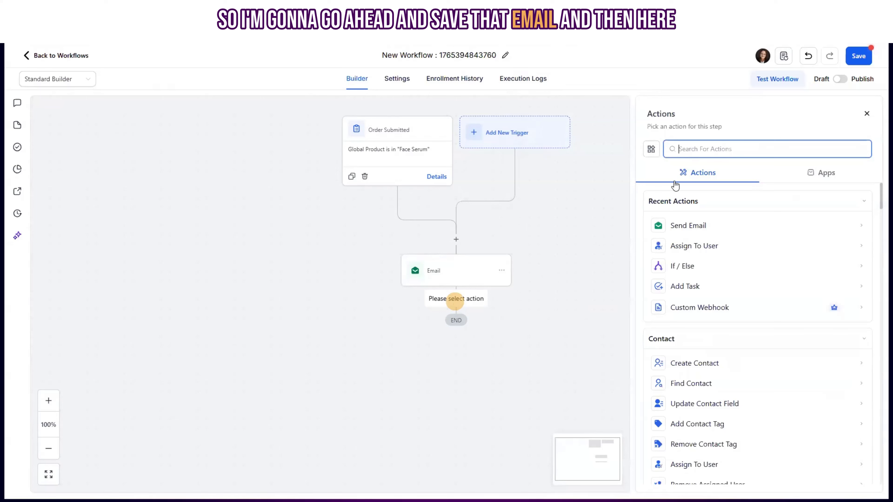
type("inter")
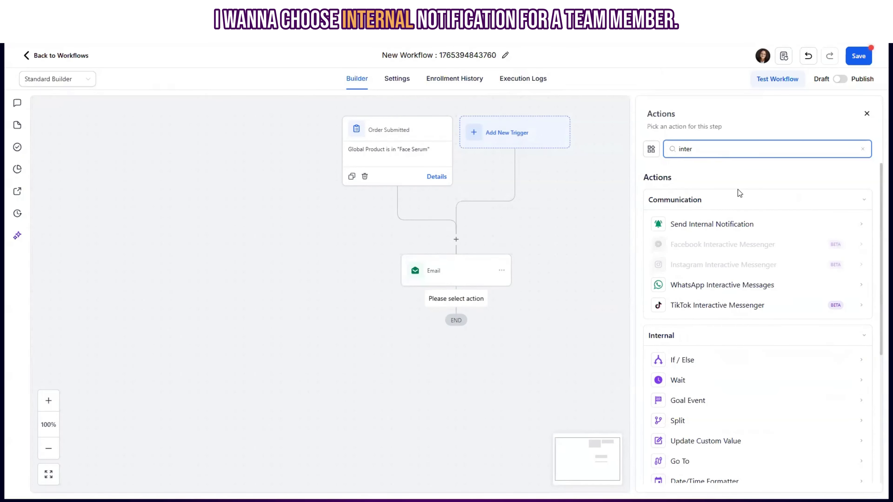
left_click(723, 225)
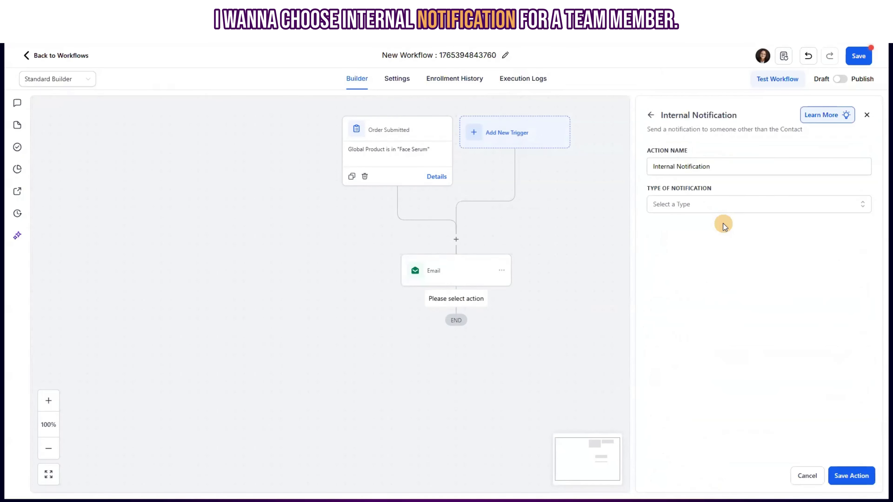
left_click(667, 205)
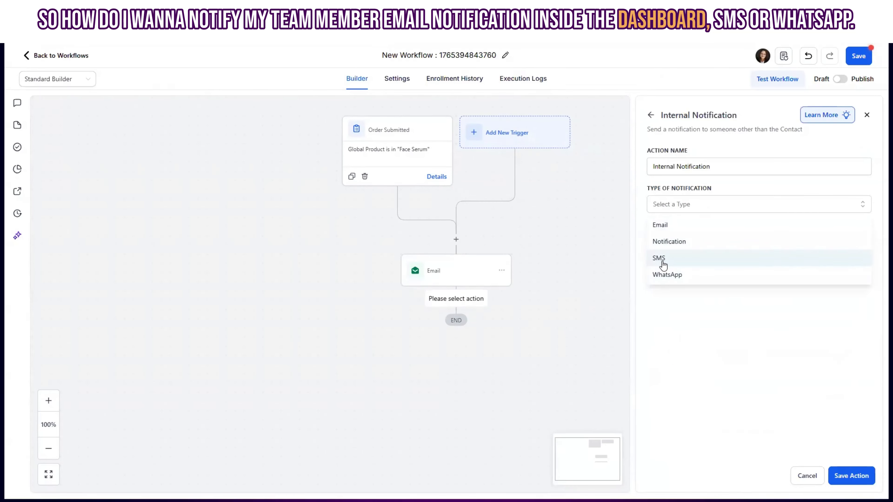
left_click(672, 243)
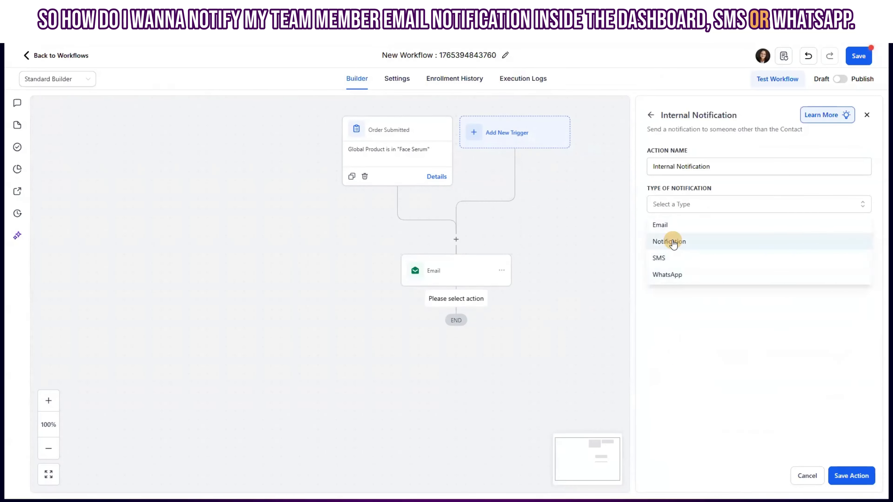
left_click(671, 204)
left_click(657, 225)
- Set the notification subject to 'We have a new order'
scroll(692, 281, "down", 5)
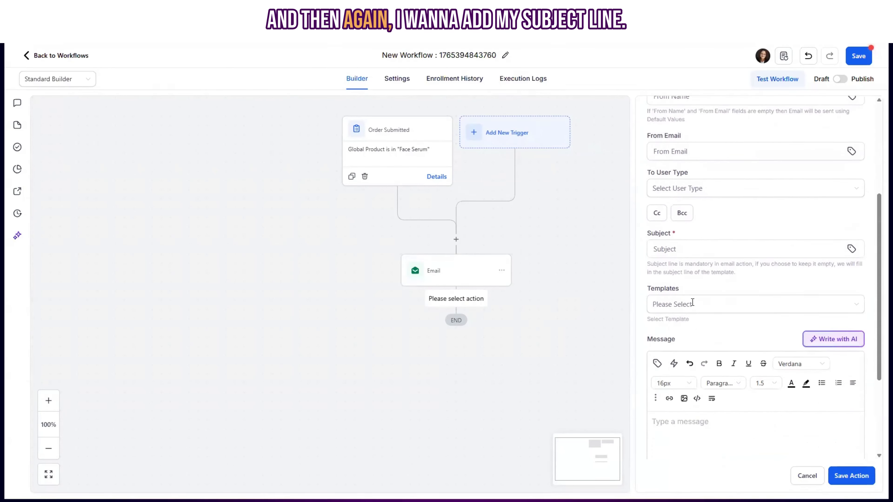
left_click(660, 227)
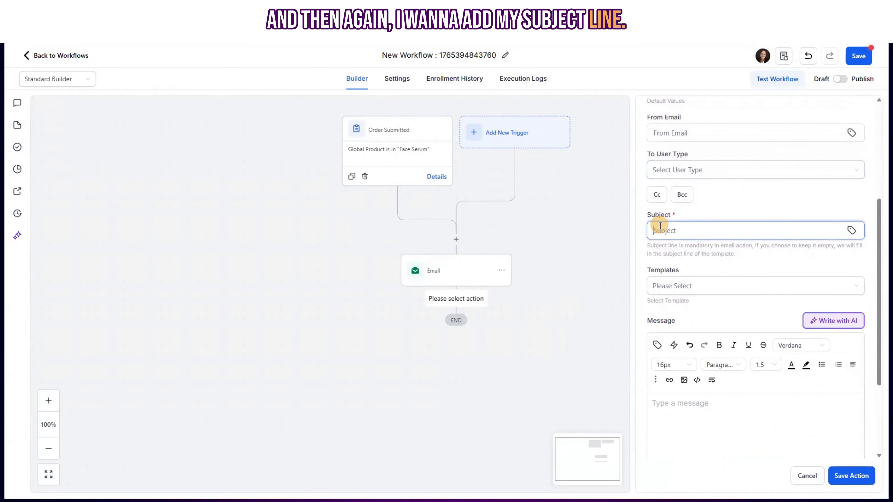
type("We habve")
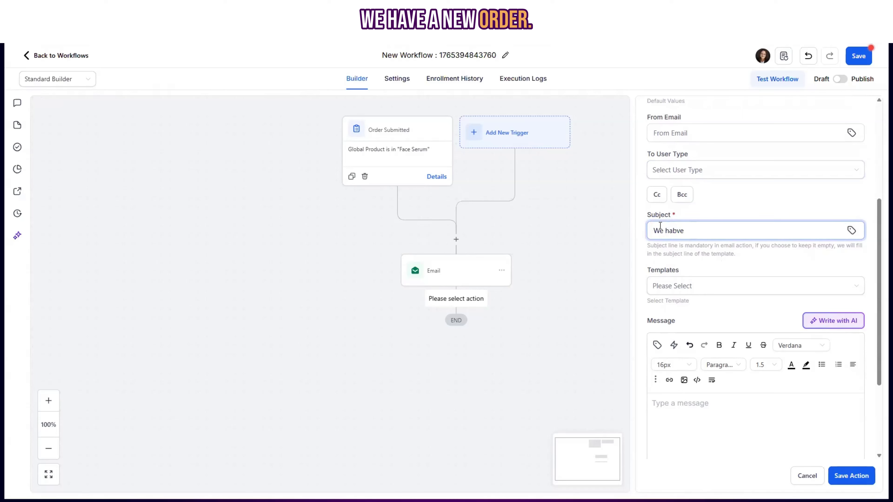
key("BackSpace")
key("BackSpace")
key("BackSpace")
type("ve a new order")
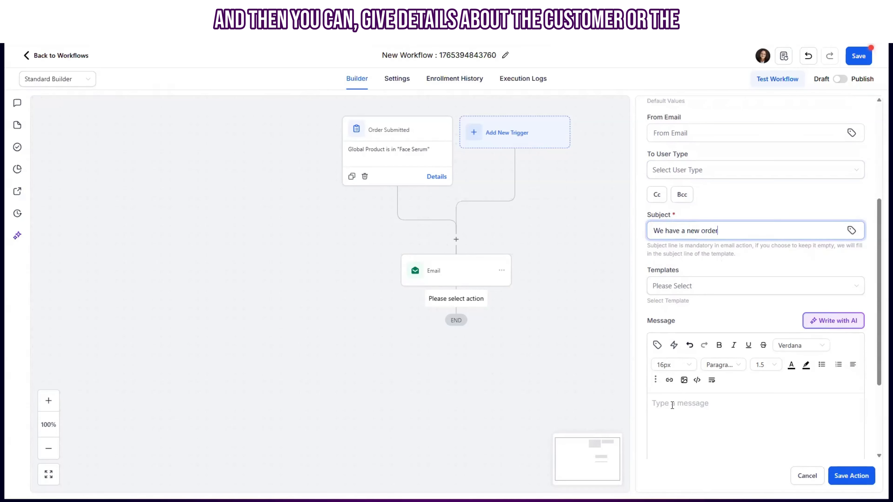
- Browse the order values for the notification message, then open the Skin Care Store's settings
left_click(672, 405)
scroll(672, 405, "down", 4)
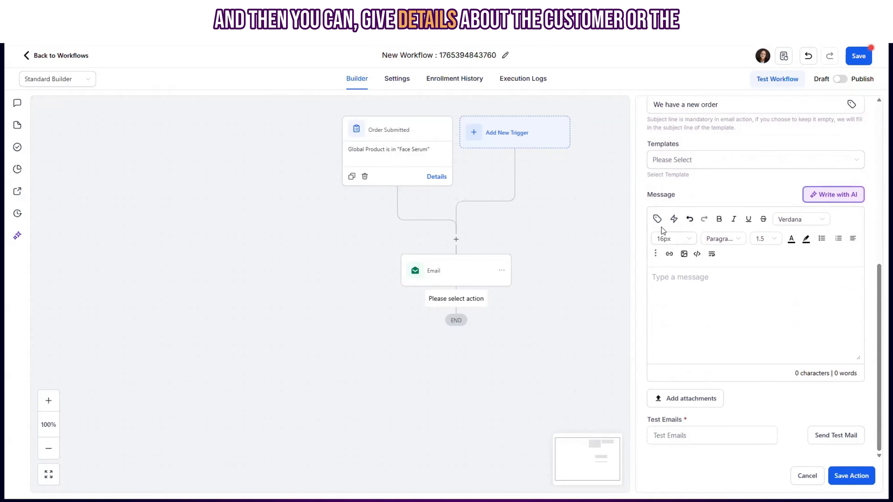
left_click(657, 219)
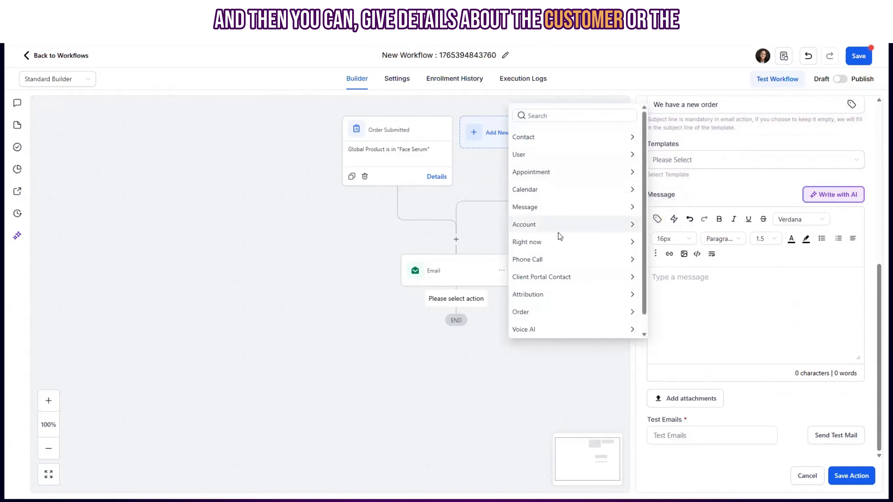
left_click(542, 314)
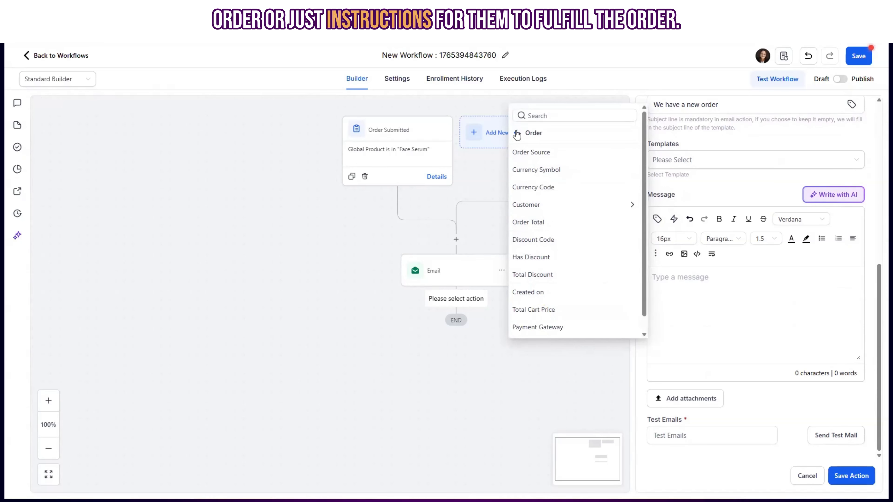
left_click(743, 316)
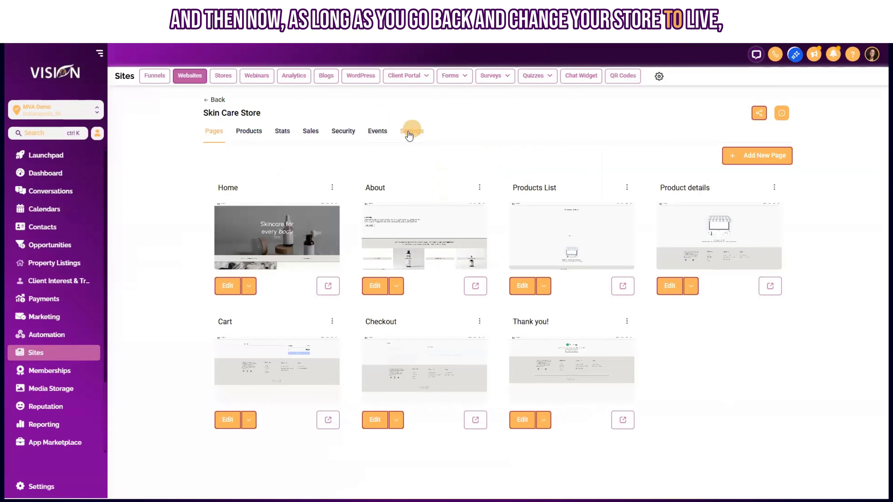
left_click(409, 134)
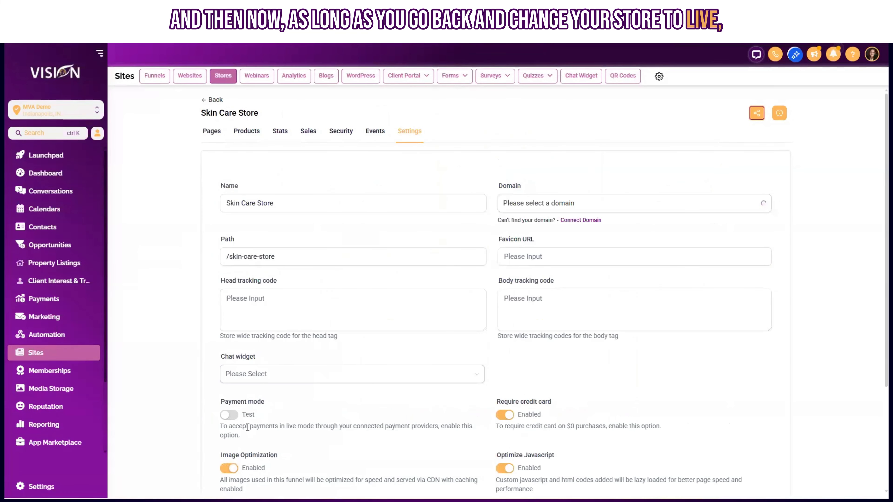